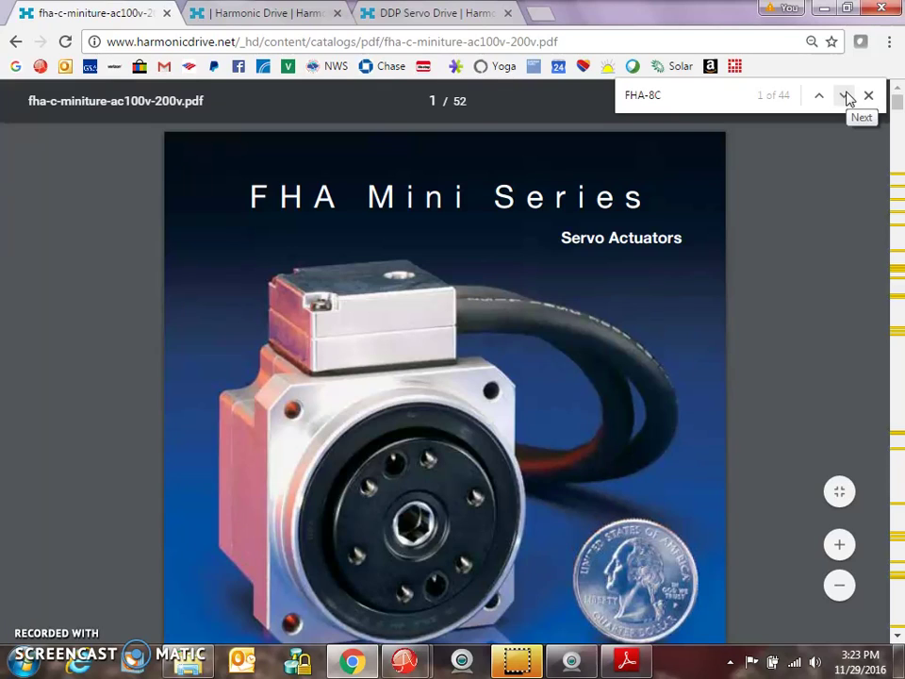
# Step through the FHA-8C matches in the FHA-C mini catalog and examine the AC100V/200V and DC24V specification tables.
pyautogui.click(845, 96)
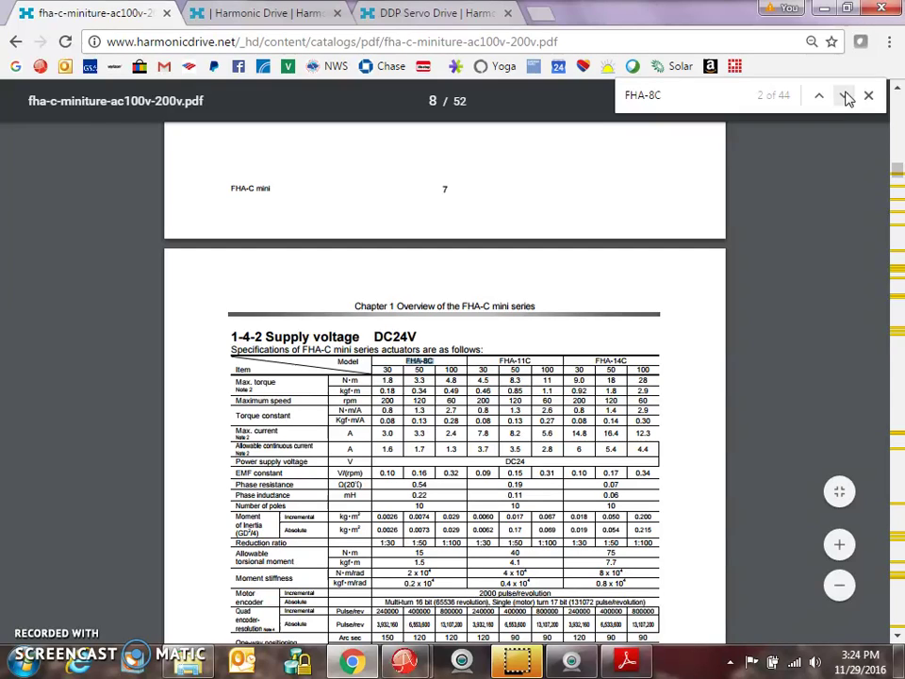
pyautogui.click(846, 96)
pyautogui.click(845, 96)
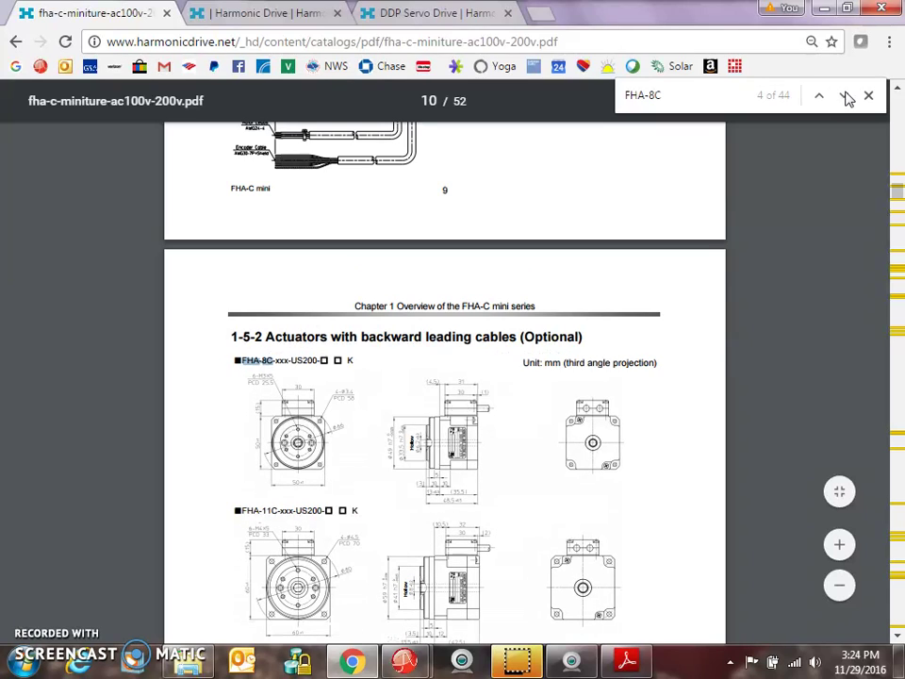
pyautogui.click(819, 96)
pyautogui.click(820, 97)
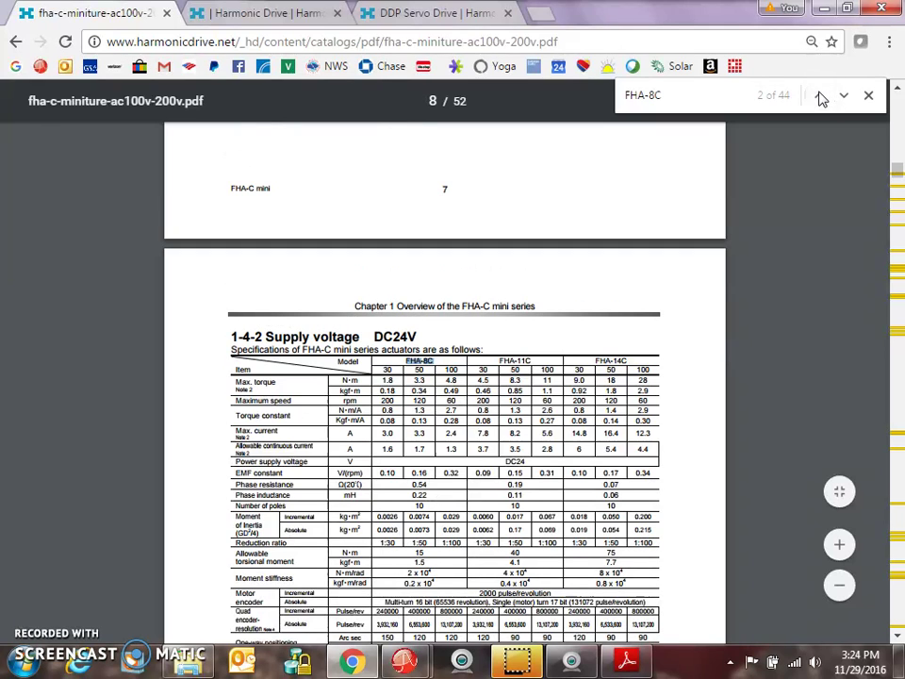
pyautogui.click(820, 97)
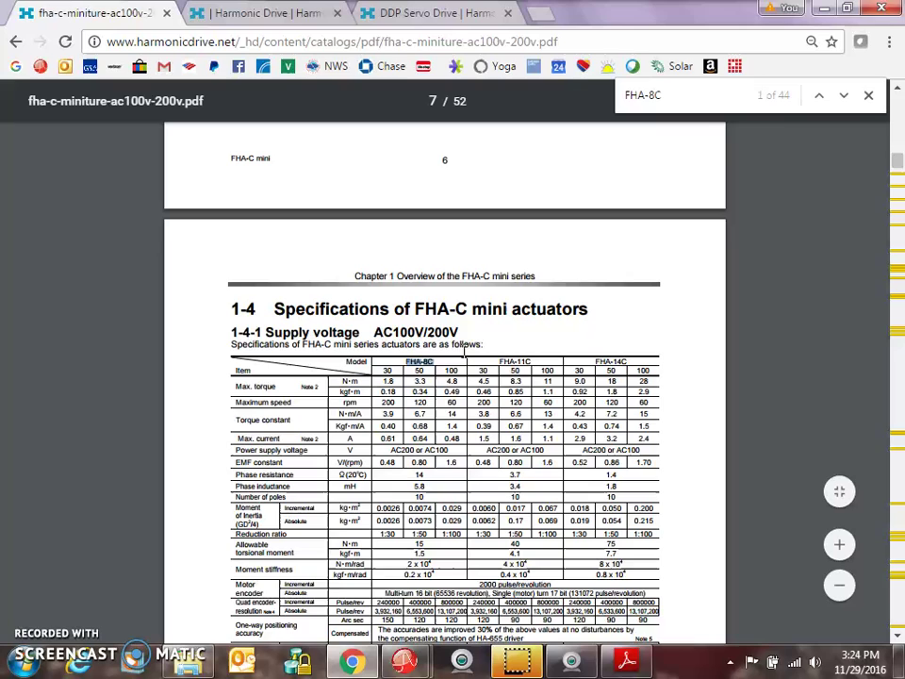
pyautogui.click(845, 96)
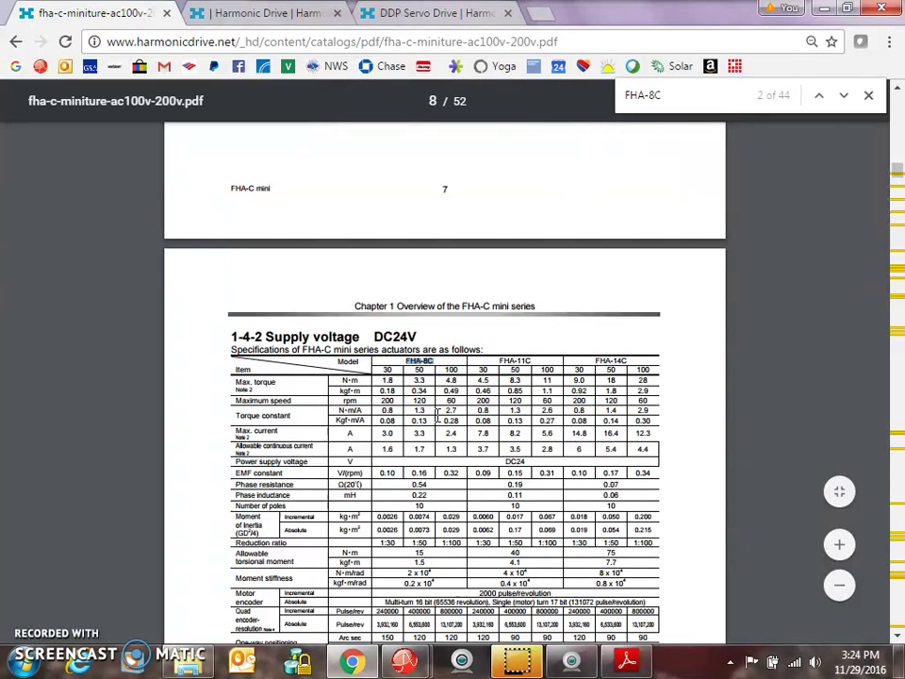
# Review the HDM Software downloads page and the actuator encoder wiring diagram on the DDP servo drive page.
pyautogui.click(235, 22)
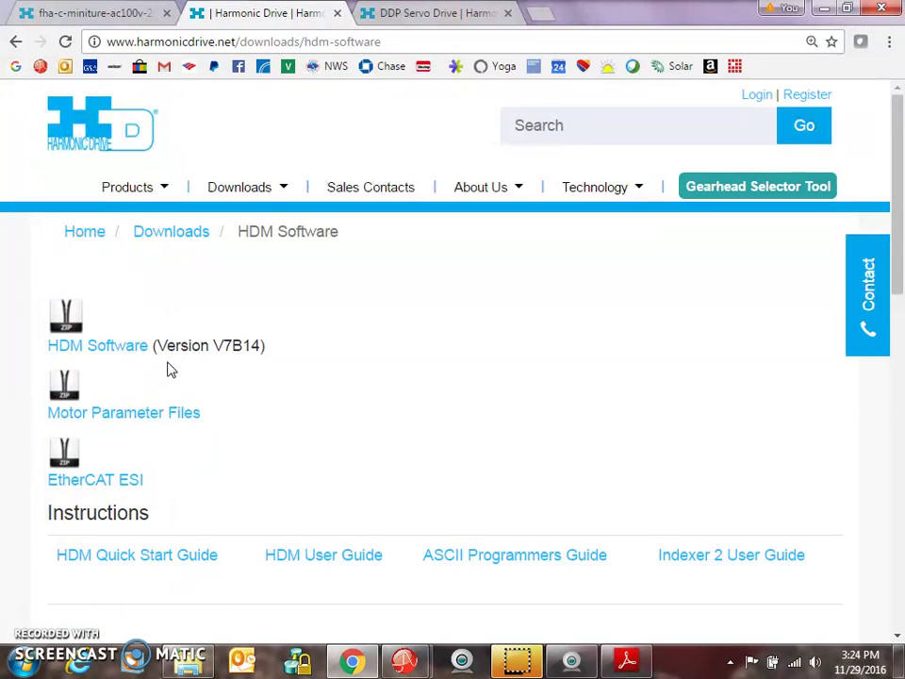
pyautogui.click(420, 15)
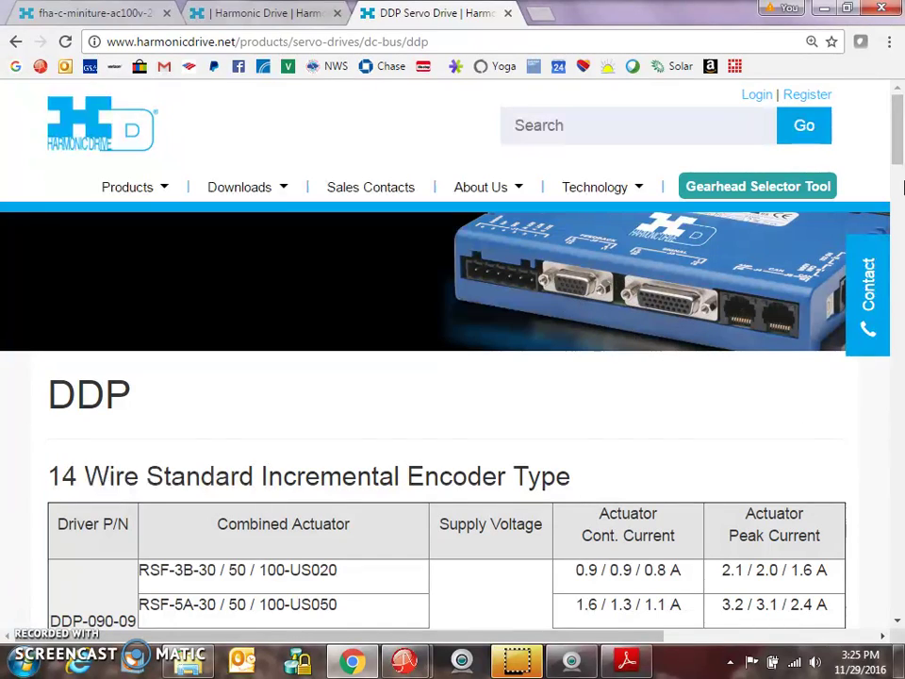
pyautogui.moveTo(898, 132); pyautogui.dragTo(900, 506)
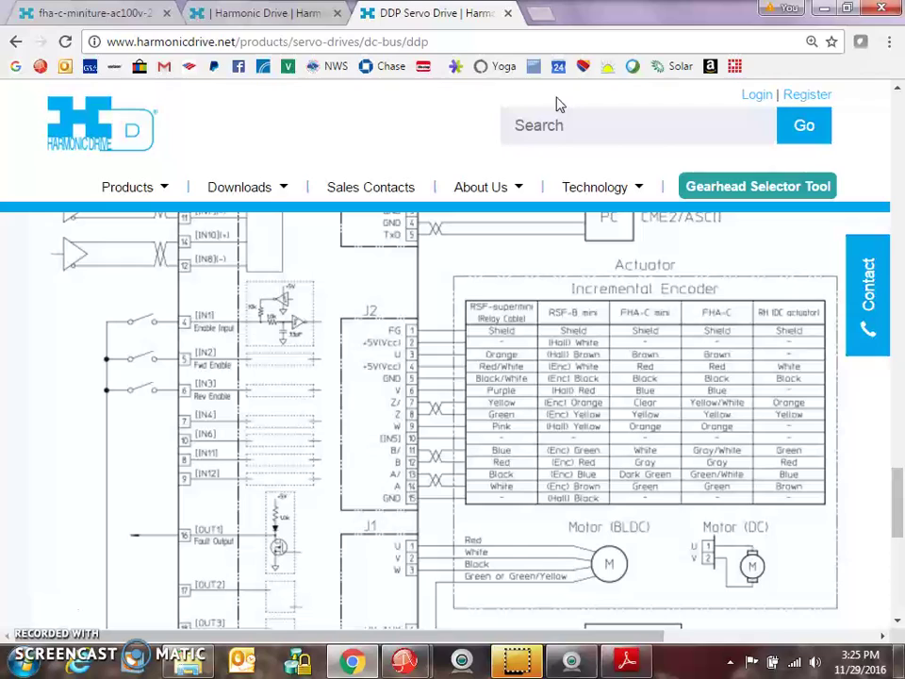
# Minimize the browser and reposition the webcam window so its picture and controls are fully on screen.
pyautogui.click(825, 11)
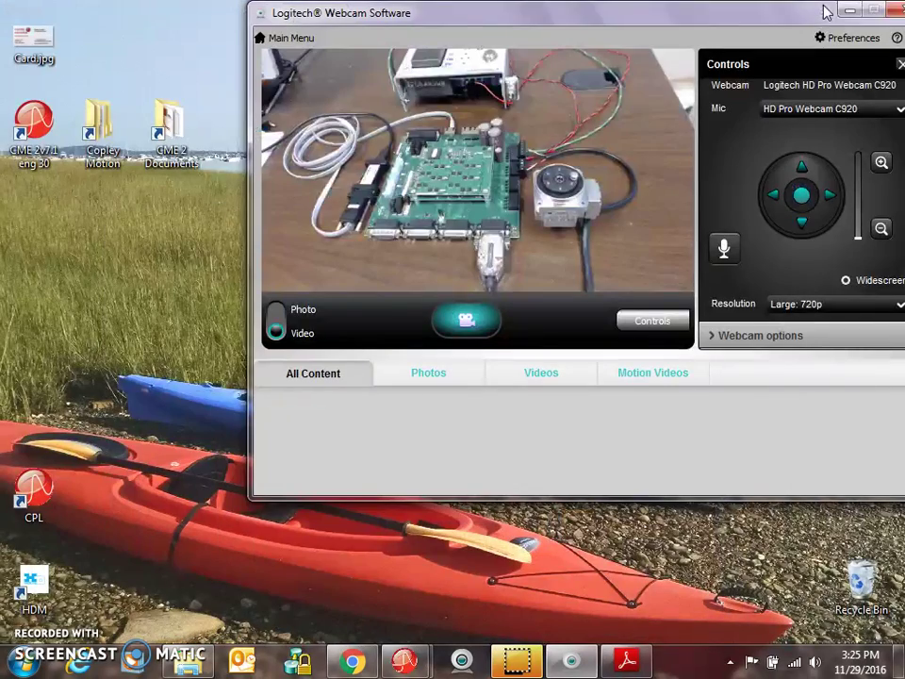
pyautogui.moveTo(468, 13); pyautogui.dragTo(444, 25)
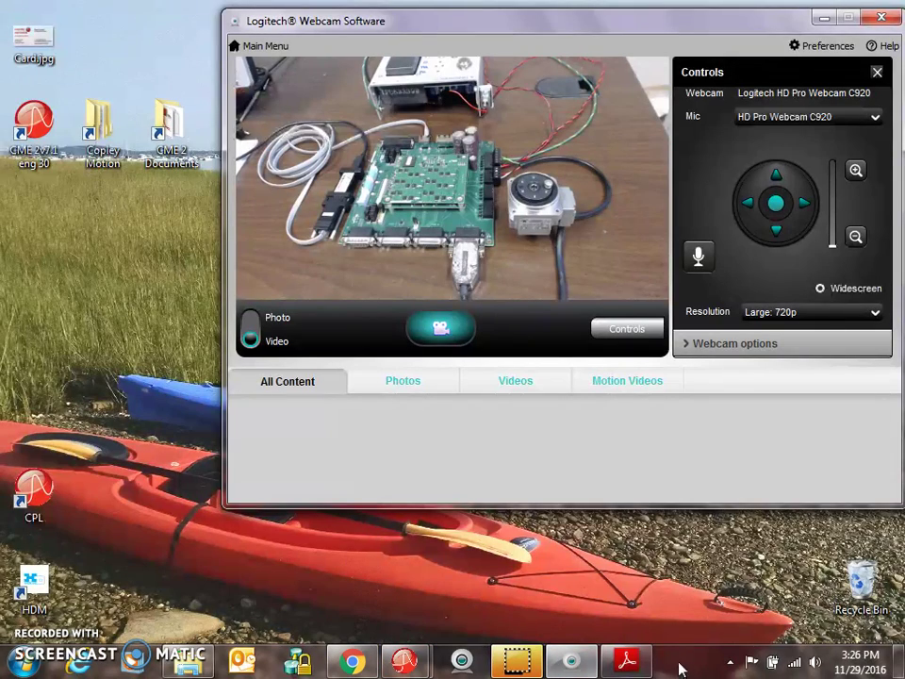
# Search the ME3-ds.pdf datasheet for MEK to look up the development kit's ordering information, and minimize Adobe Reader.
pyautogui.click(650, 661)
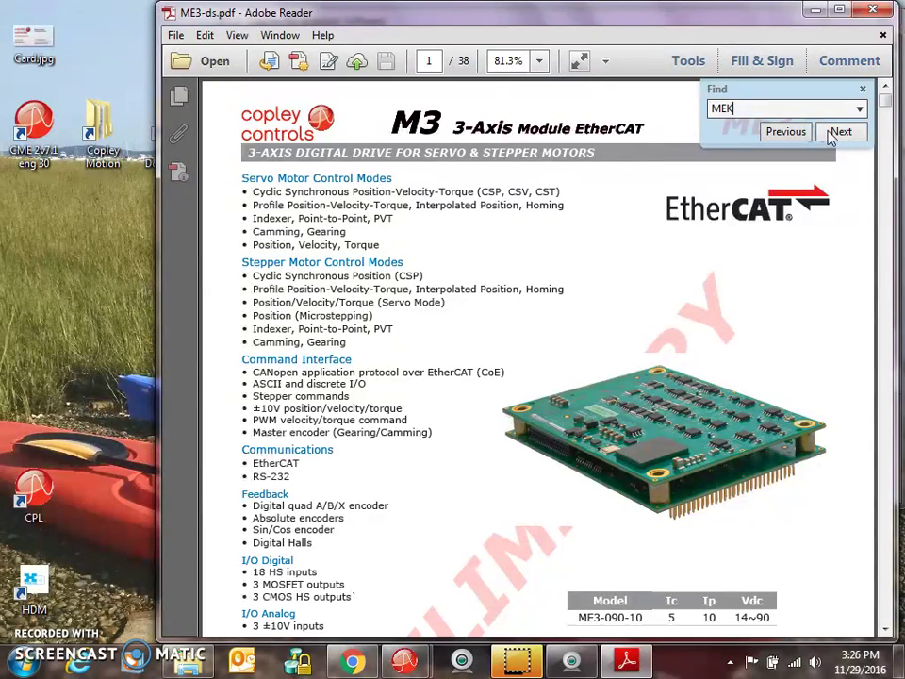
pyautogui.click(829, 133)
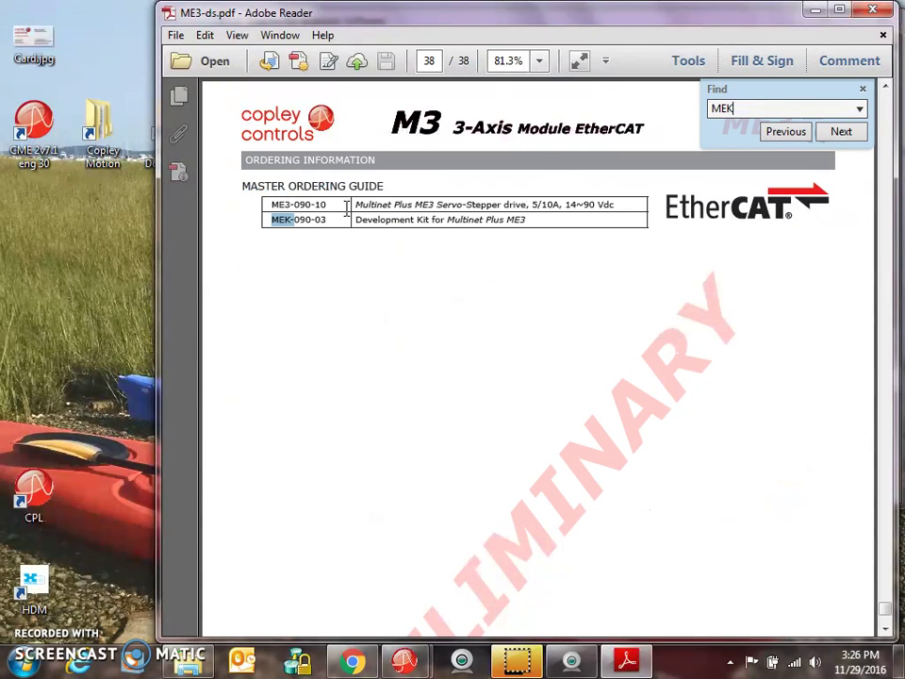
pyautogui.click(814, 11)
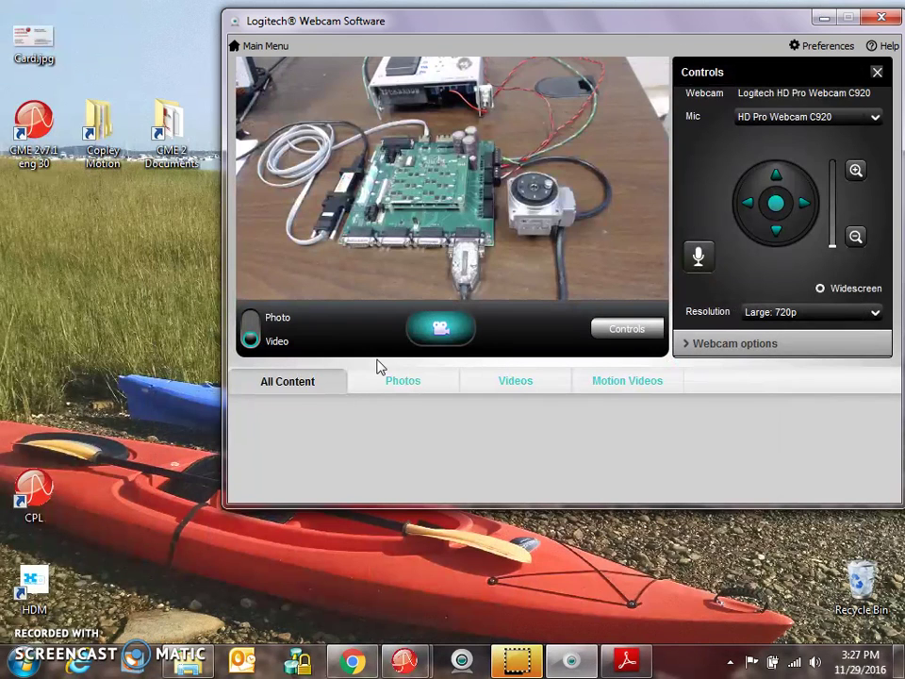
# Zoom the webcam in on the drive board and actuator, and move its window aside.
pyautogui.click(856, 170)
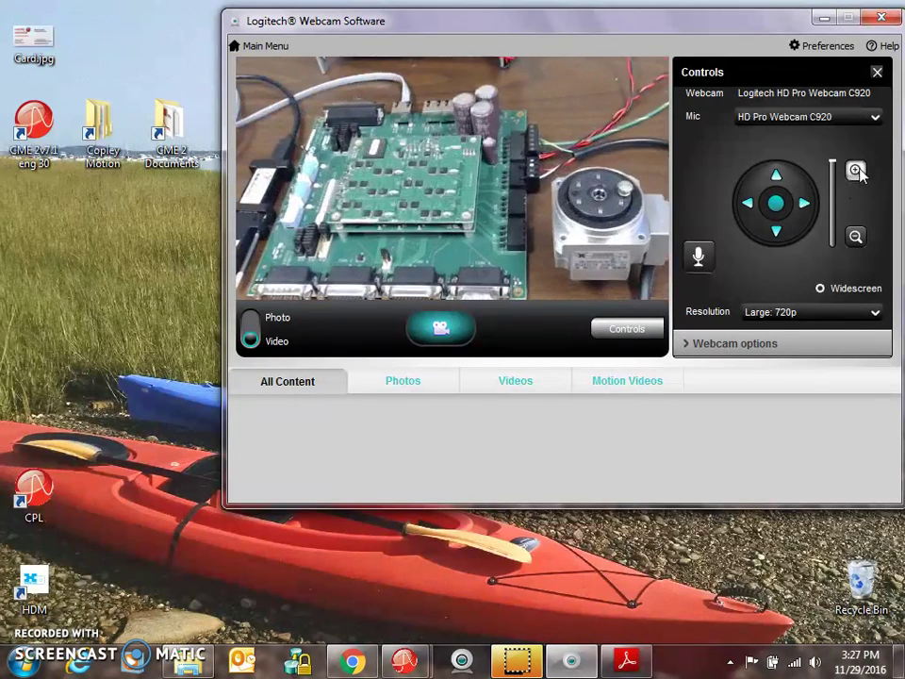
pyautogui.moveTo(533, 31); pyautogui.dragTo(759, 9)
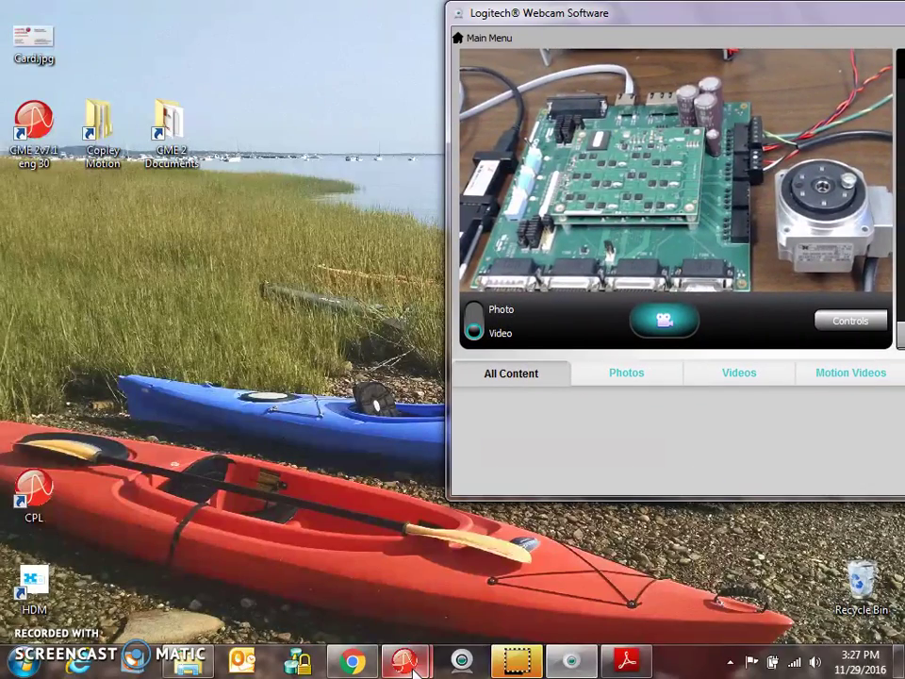
# Switch to the CME 2 Control Panel for Axis A and jog the motor in the positive direction at 60 rpm.
pyautogui.moveTo(404, 661)
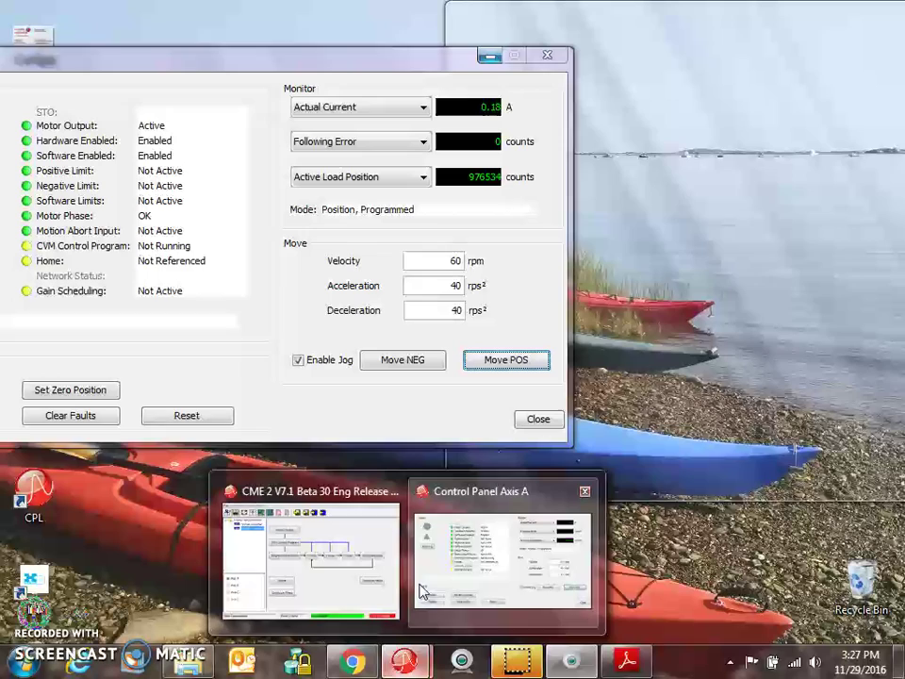
pyautogui.click(422, 591)
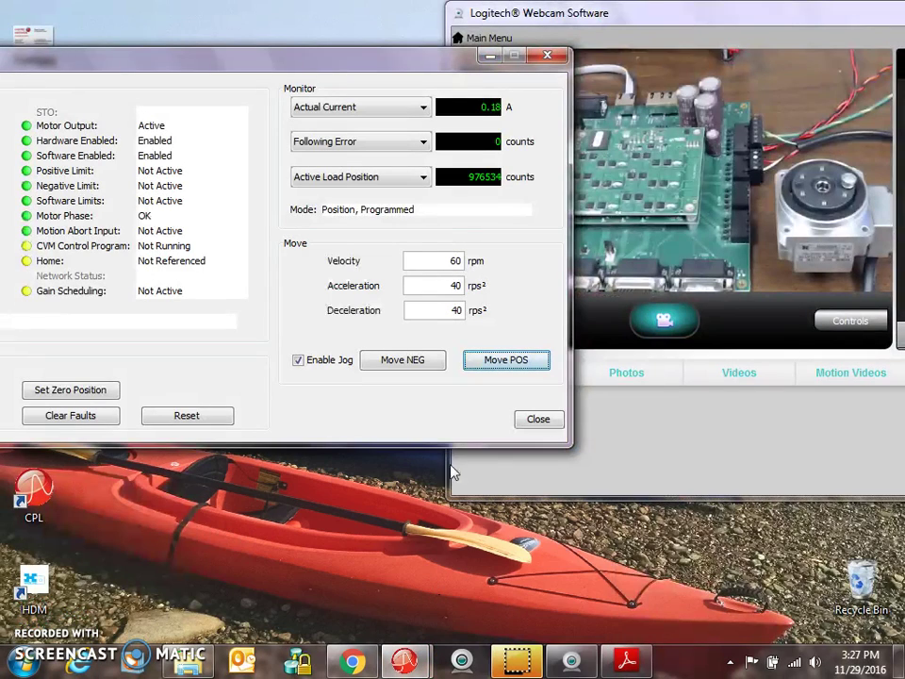
pyautogui.click(497, 366)
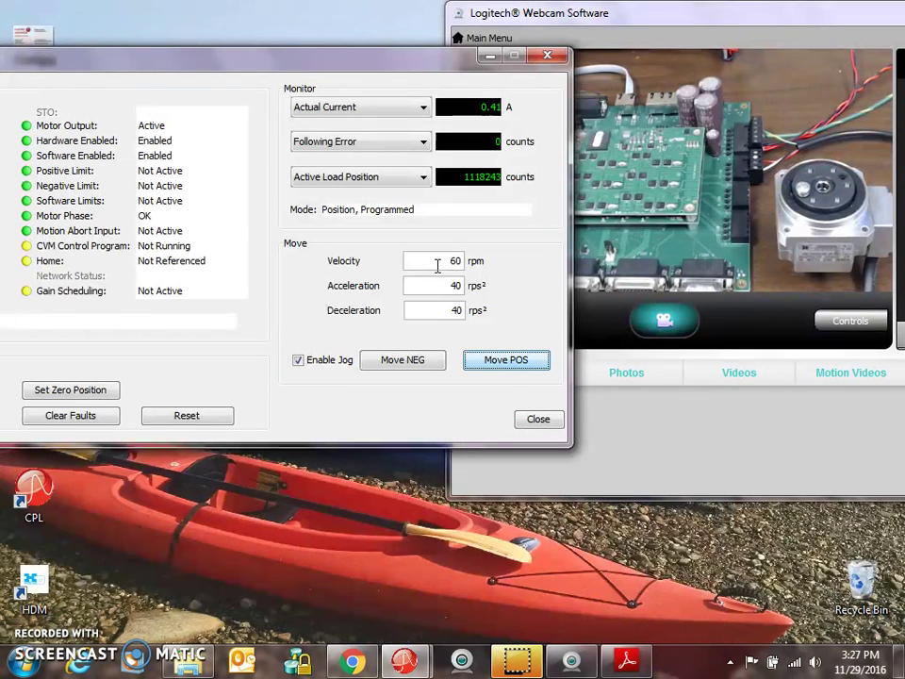
# Set the jog velocity to 1800 rpm, jog the motor in the positive direction, and close the Control Panel.
pyautogui.moveTo(438, 262); pyautogui.dragTo(492, 261)
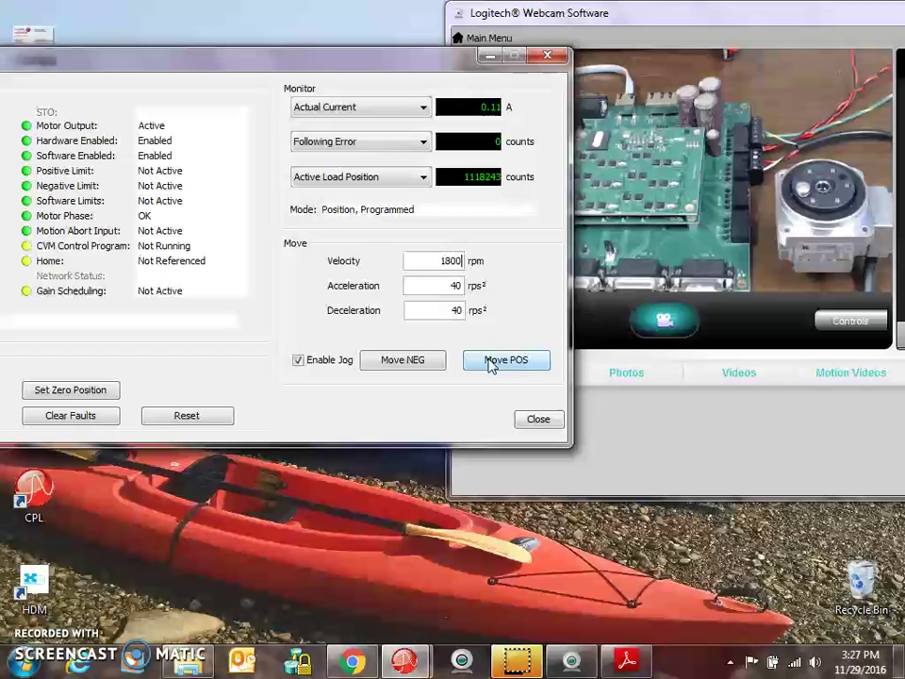
pyautogui.moveTo(489, 364); pyautogui.dragTo(490, 366)
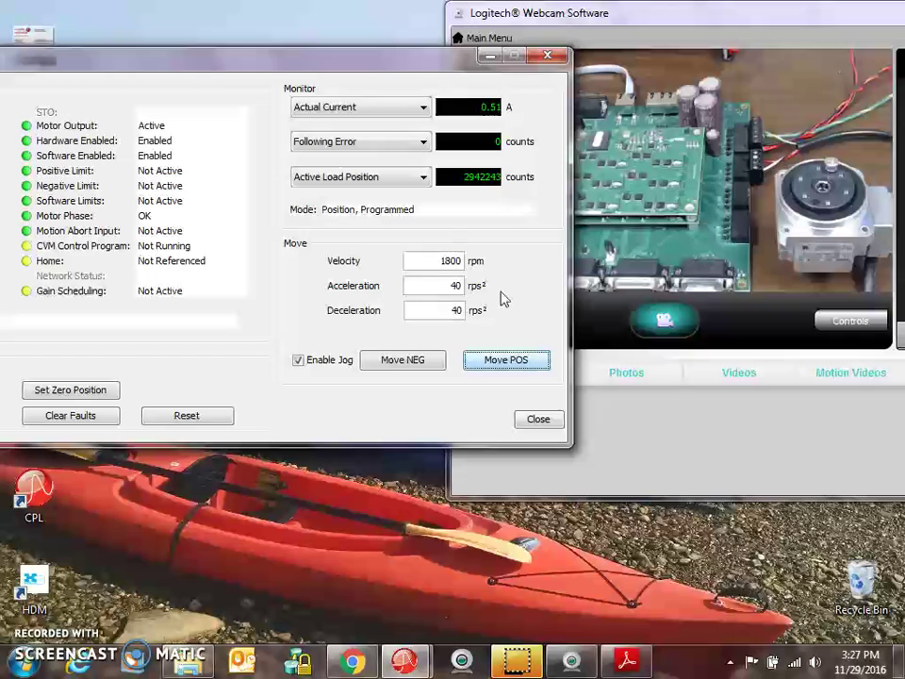
pyautogui.click(547, 57)
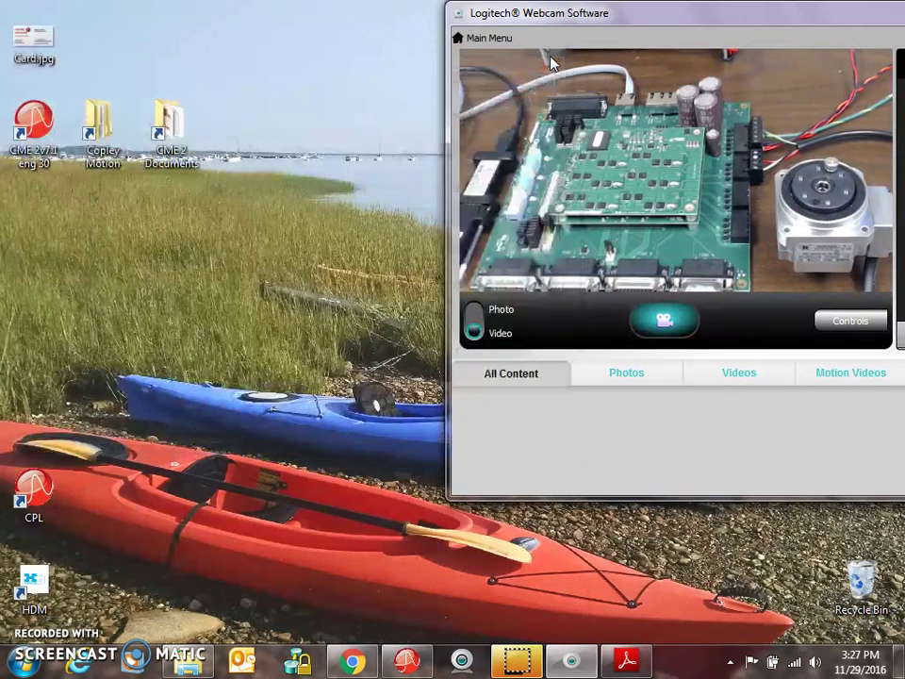
# Go through Axis A's Basic Setup, keeping brushless rotary motor, digital Halls, primary incremental feedback and software-programmed position mode.
pyautogui.click(411, 657)
pyautogui.moveTo(240, 191); pyautogui.dragTo(306, 139)
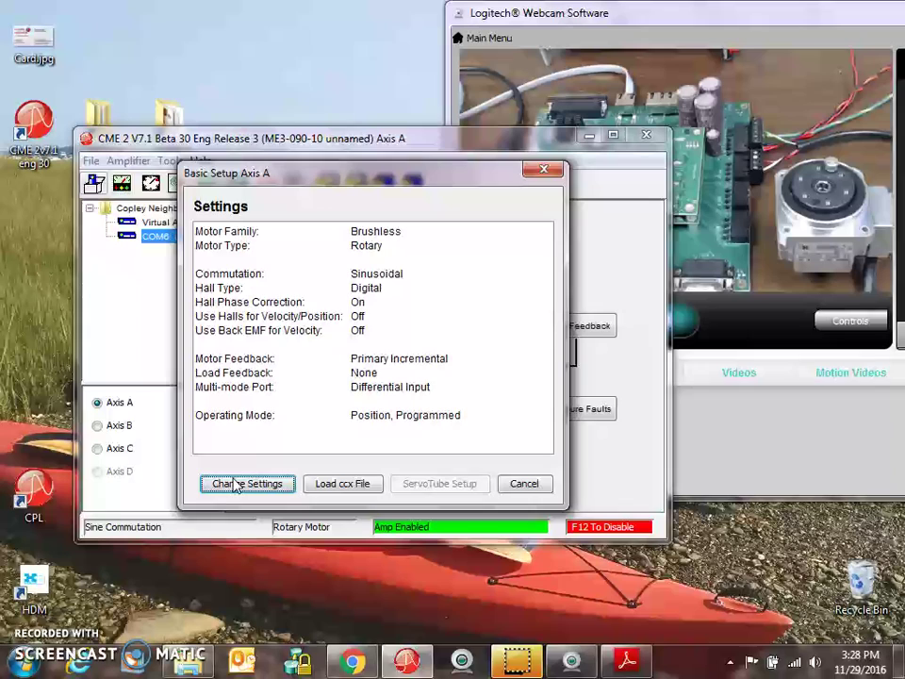
pyautogui.click(238, 484)
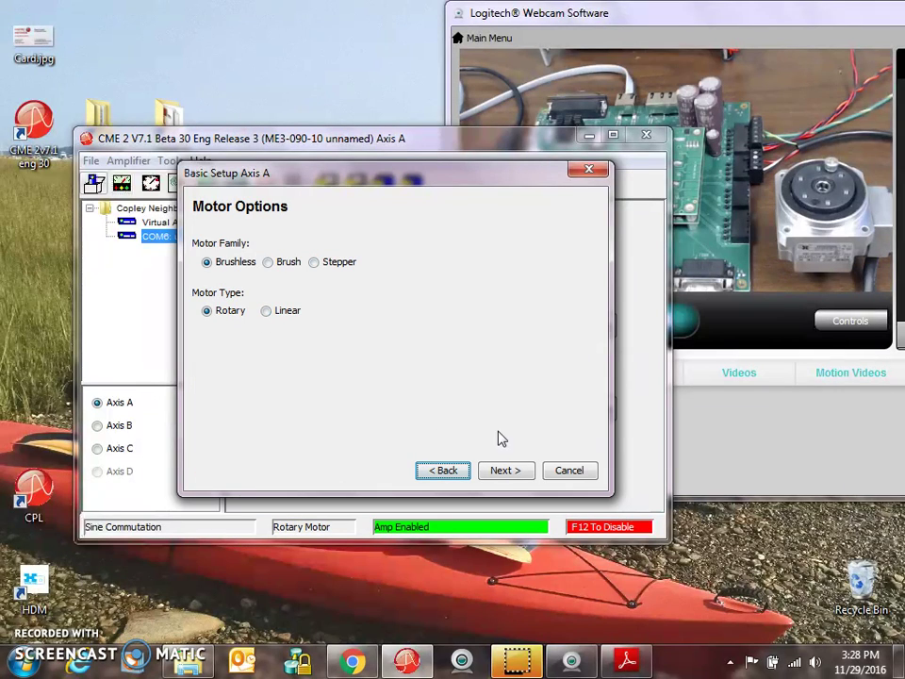
pyautogui.click(506, 469)
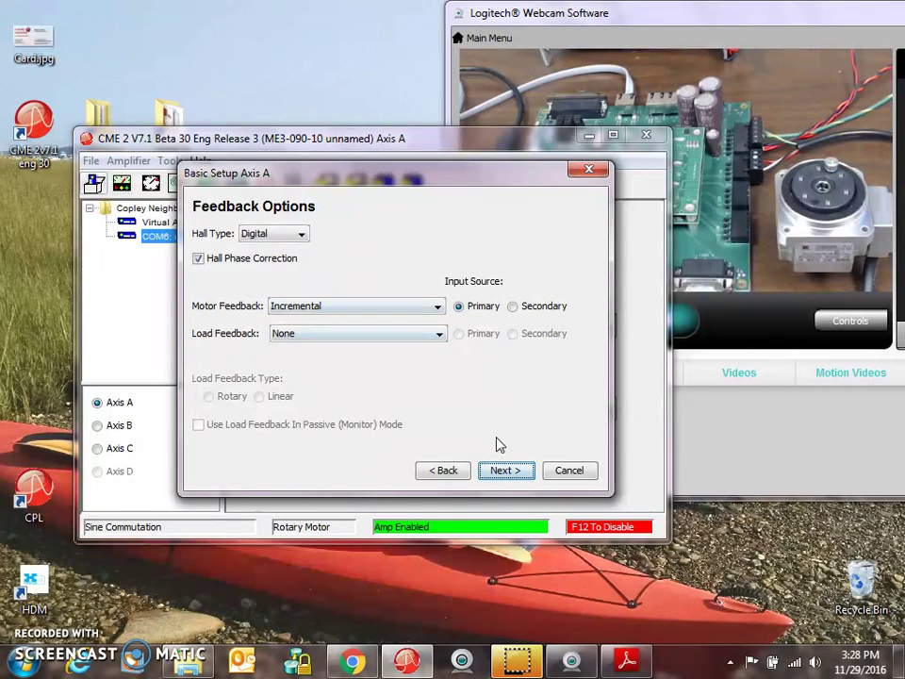
pyautogui.click(502, 469)
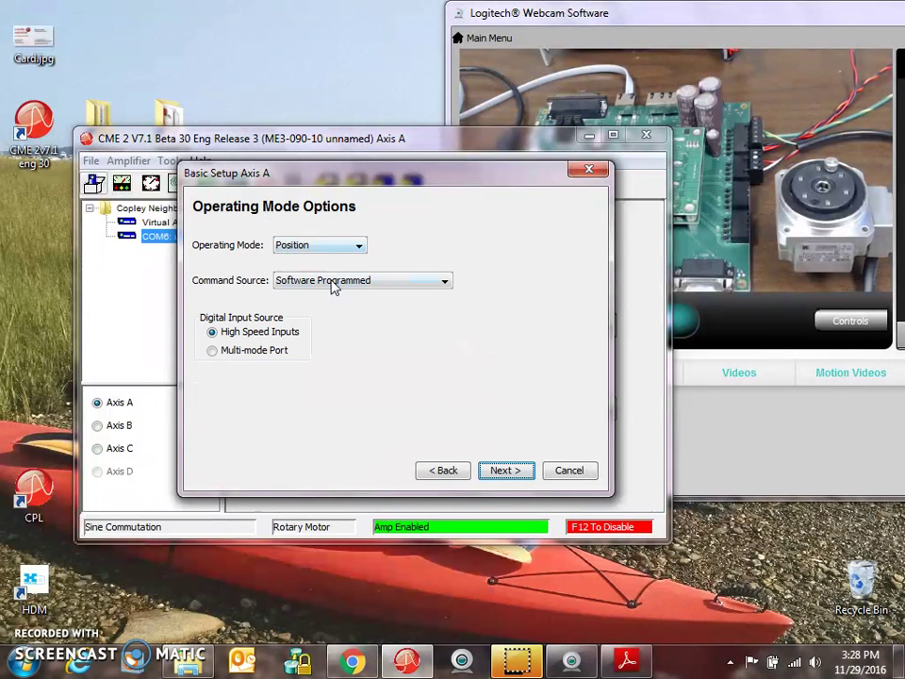
pyautogui.click(507, 471)
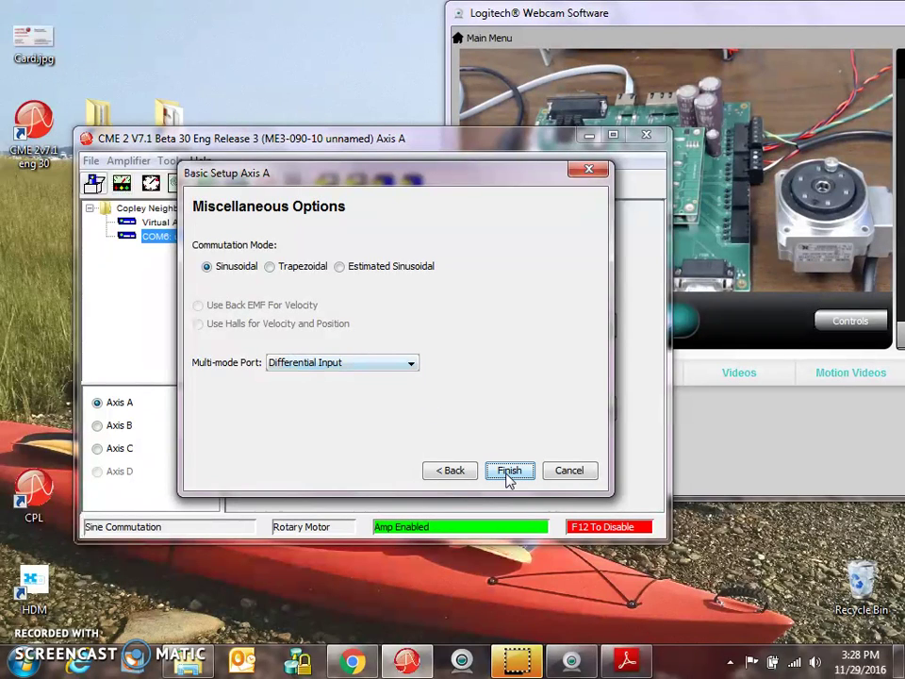
# Set the multi-mode port to Buffered Primary Feedback and save the Basic Setup changes, allowing the amplifier to be disabled.
pyautogui.click(391, 364)
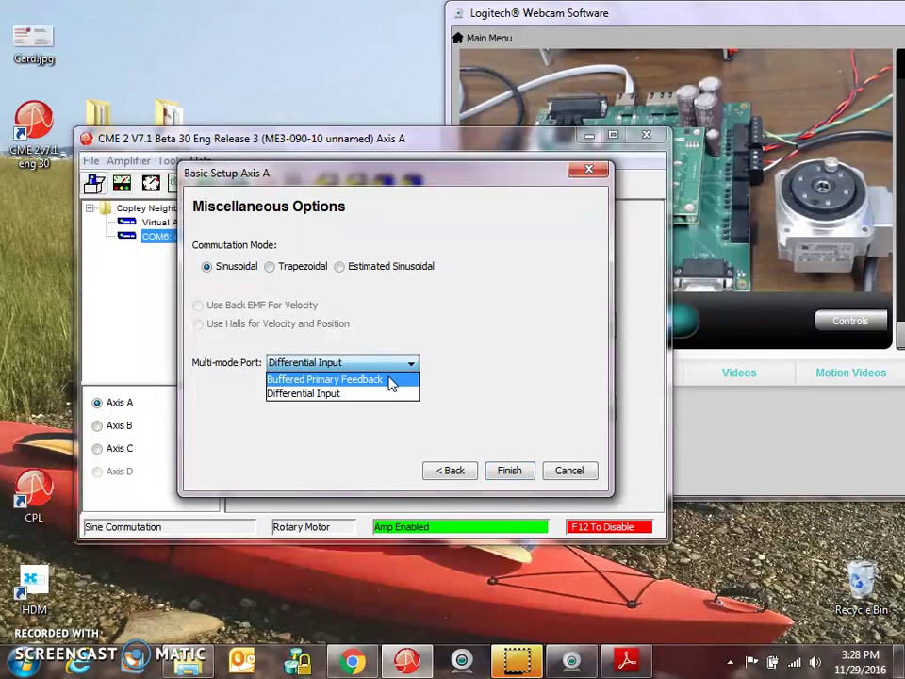
pyautogui.click(392, 382)
pyautogui.click(510, 471)
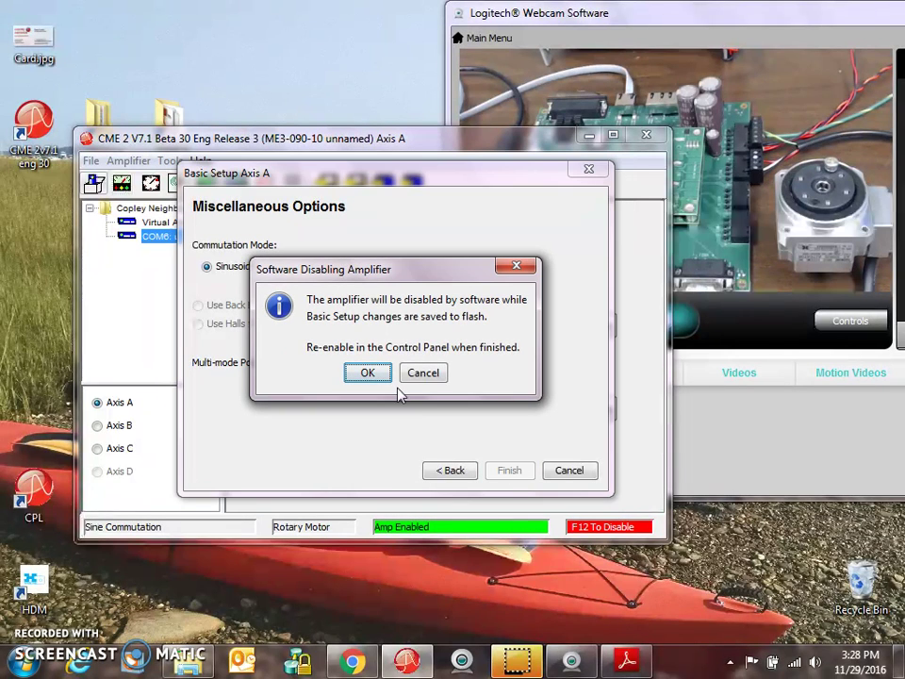
pyautogui.click(370, 377)
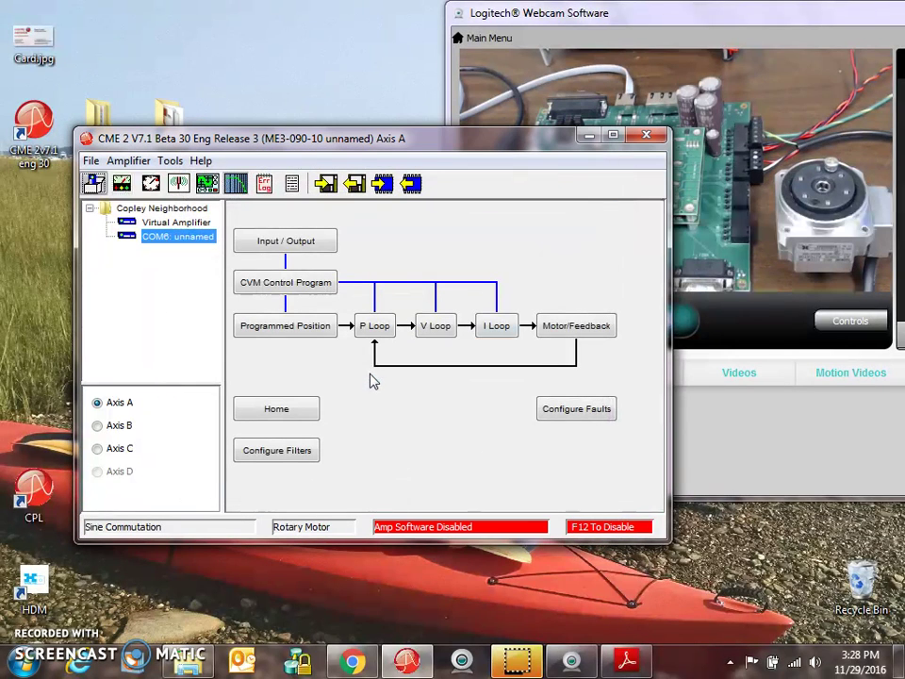
# Review Axis A's motor parameters and encoder feedback settings, and close the Motor/Feedback dialog.
pyautogui.click(598, 336)
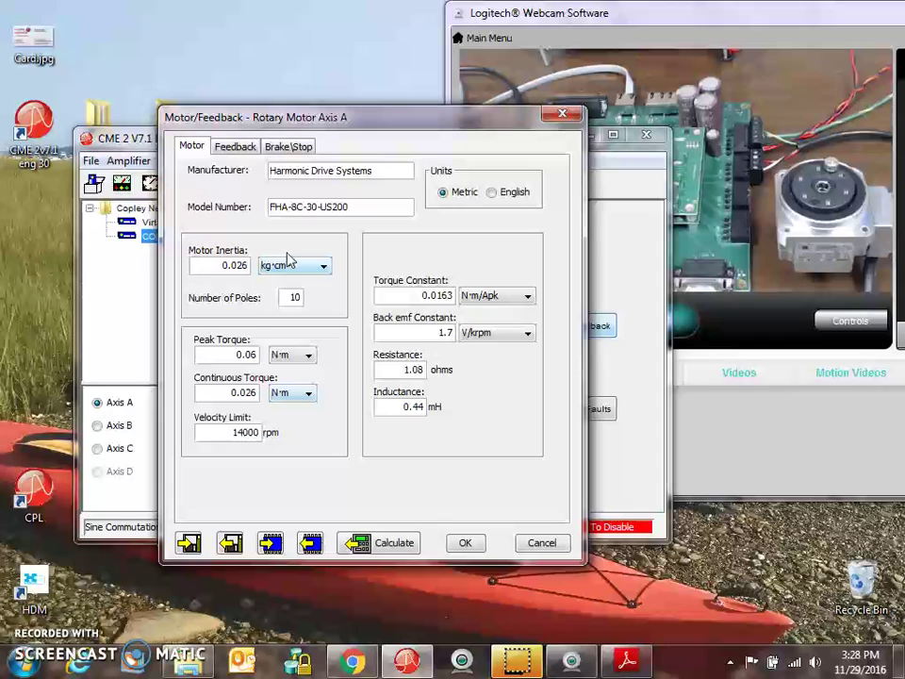
pyautogui.click(236, 148)
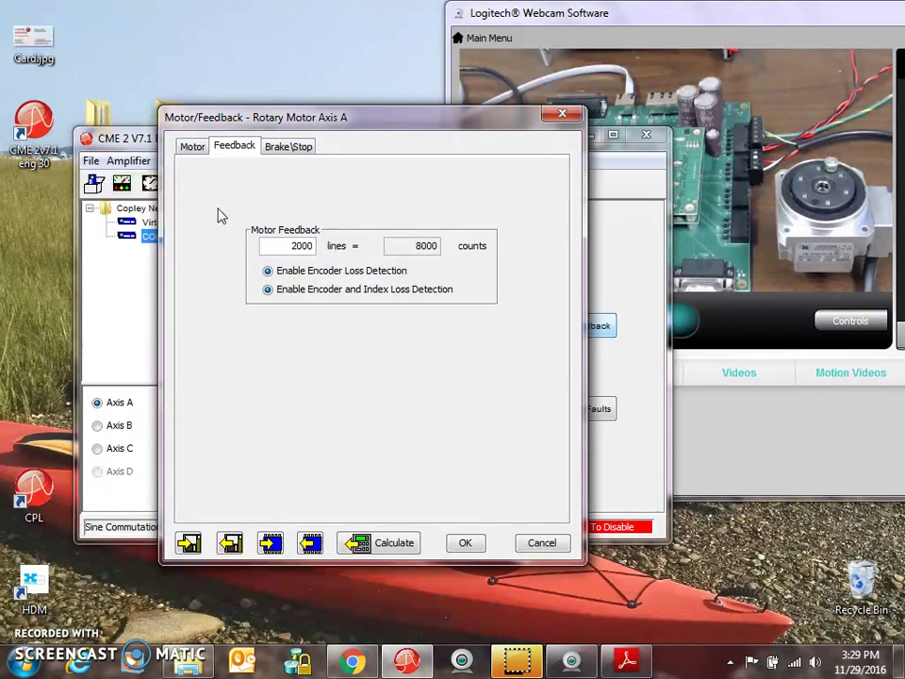
pyautogui.click(191, 148)
pyautogui.click(570, 115)
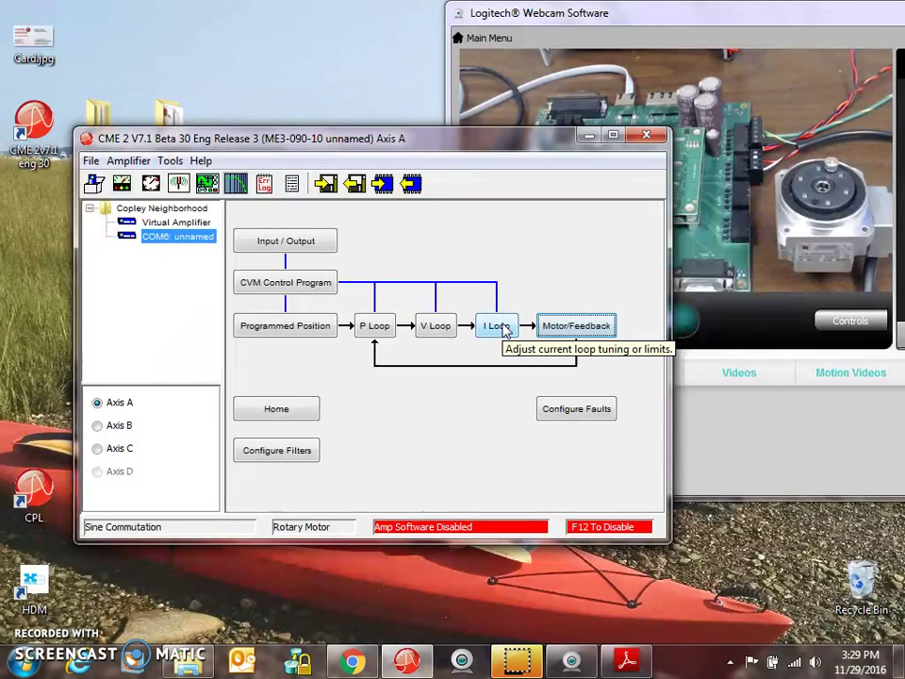
# Open Axis A's current loop settings and measure the loop's bandwidth.
pyautogui.click(504, 328)
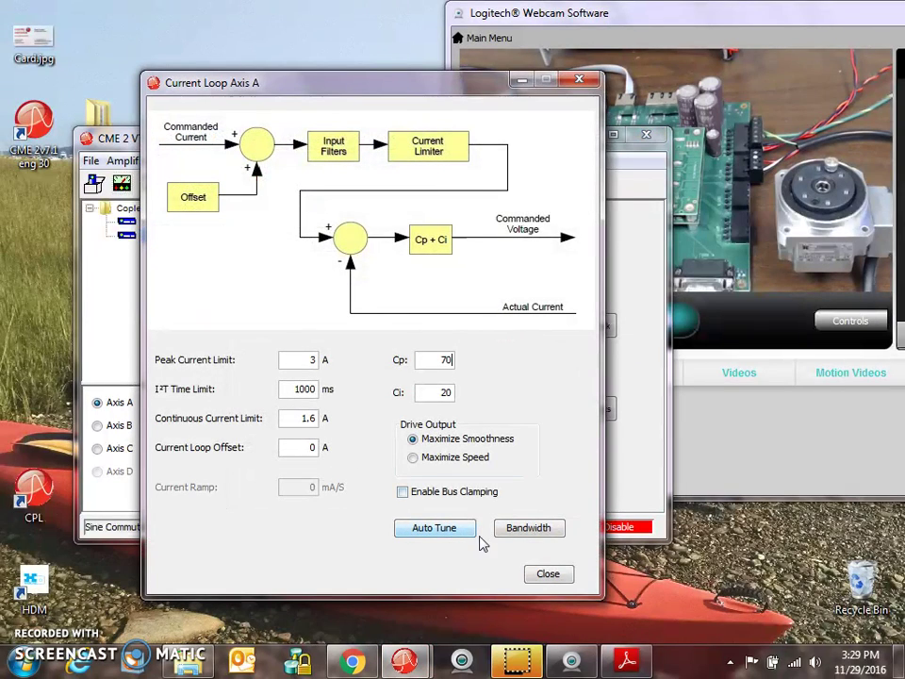
pyautogui.click(541, 534)
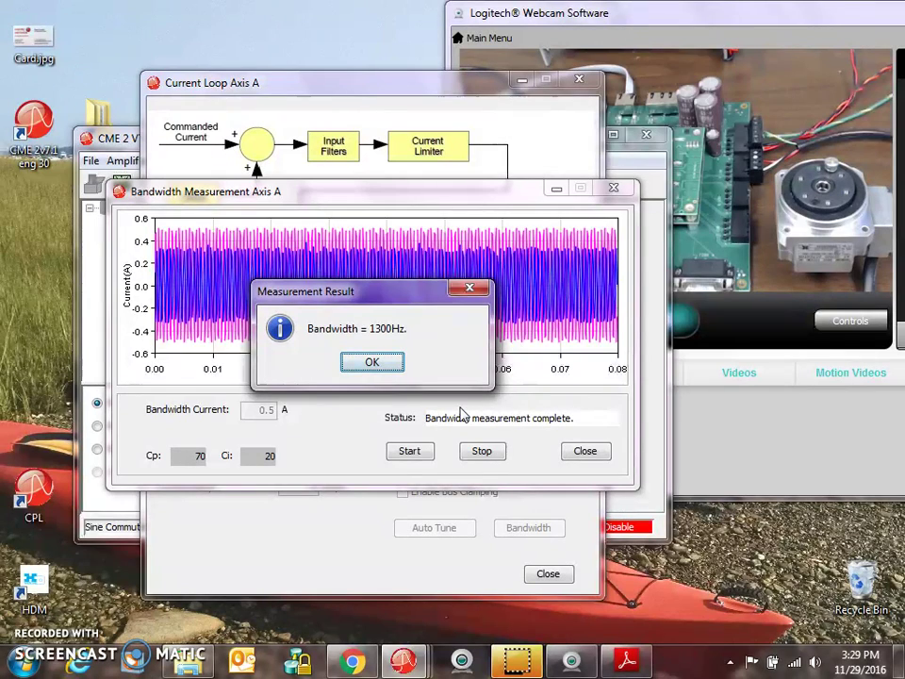
pyautogui.click(373, 364)
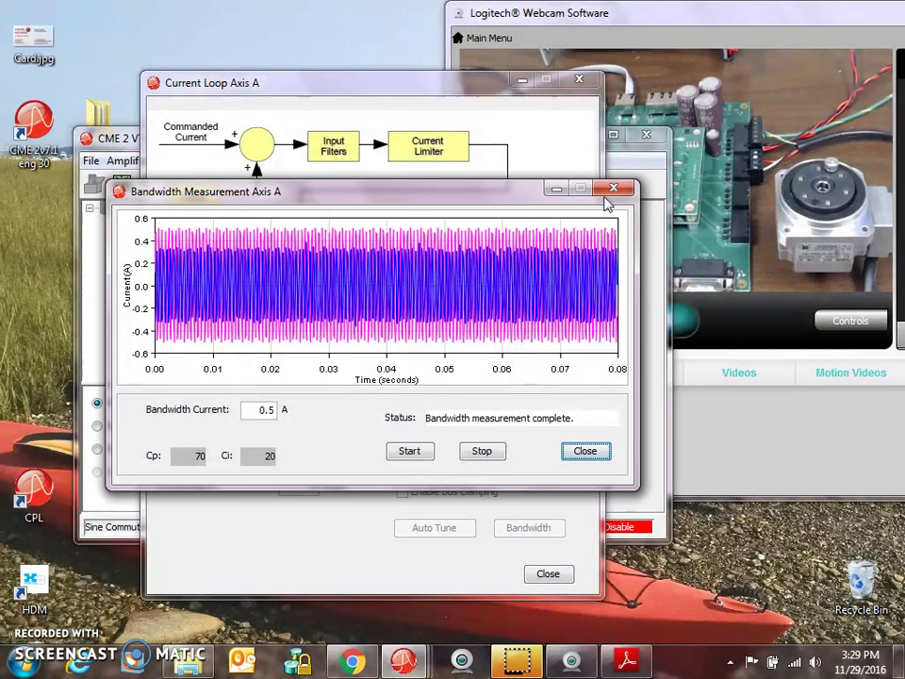
# Close the bandwidth measurement and current loop settings, and review Axis A's velocity loop limits, including the velocity limit.
pyautogui.click(614, 192)
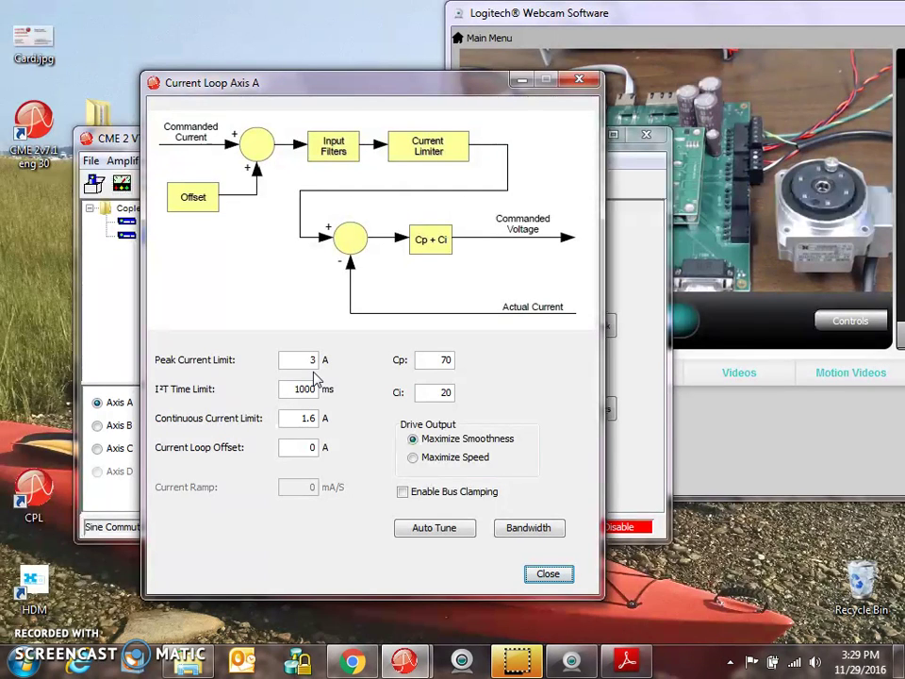
pyautogui.click(546, 574)
pyautogui.click(435, 325)
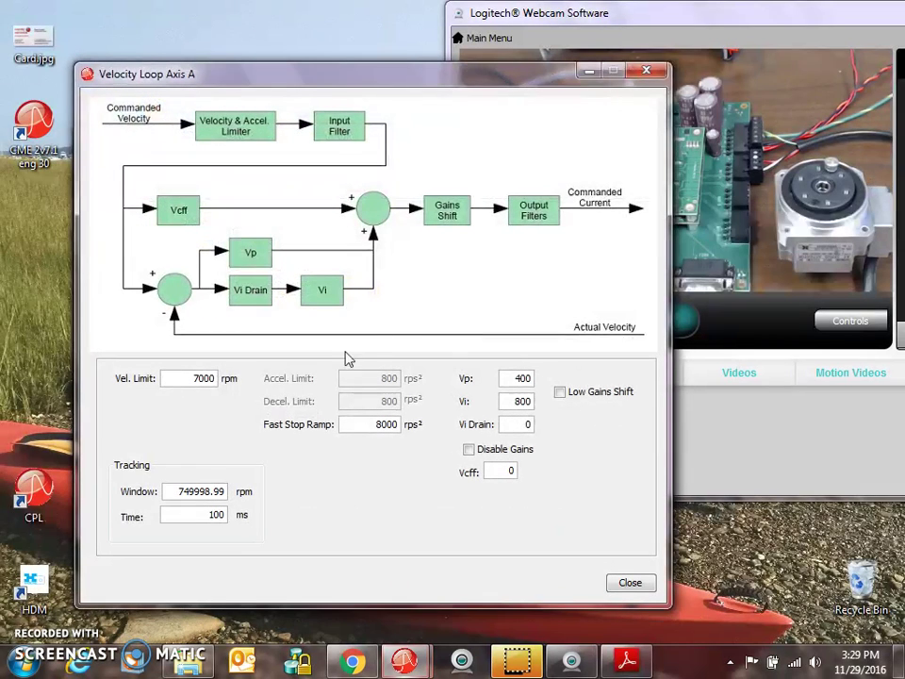
pyautogui.moveTo(196, 377); pyautogui.dragTo(228, 377)
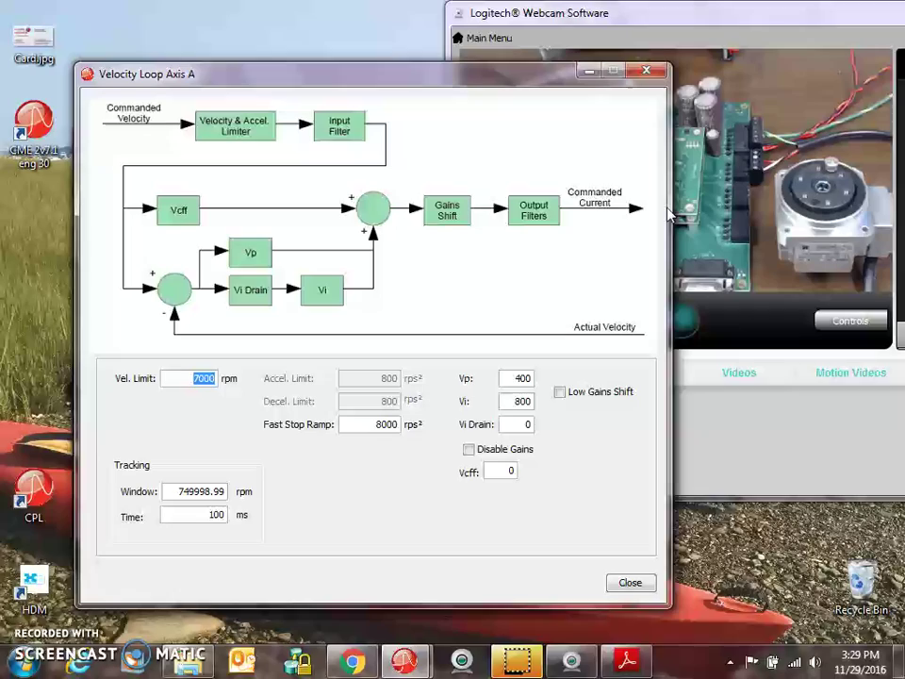
pyautogui.click(648, 72)
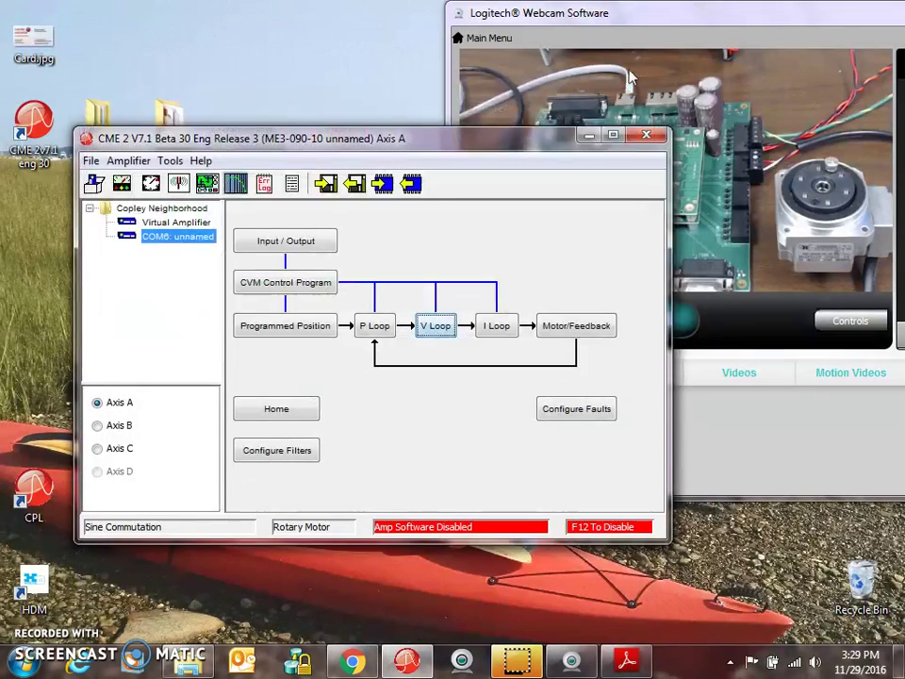
# Set Axis A's position loop tracking window to 100 counts, check the trajectory values, and close the position loop settings.
pyautogui.click(371, 328)
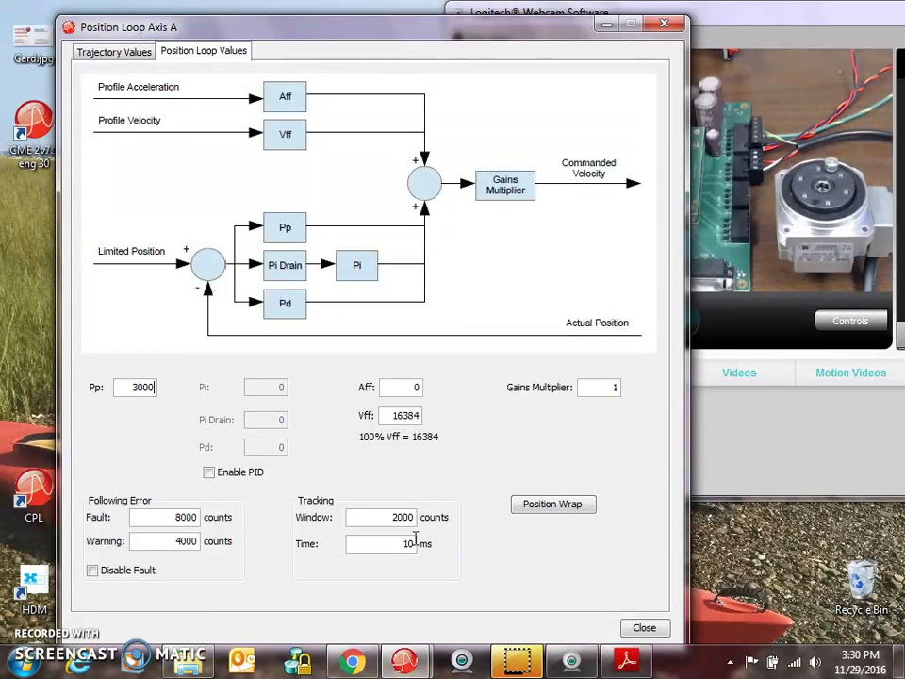
pyautogui.doubleClick(415, 516)
pyautogui.write('100')
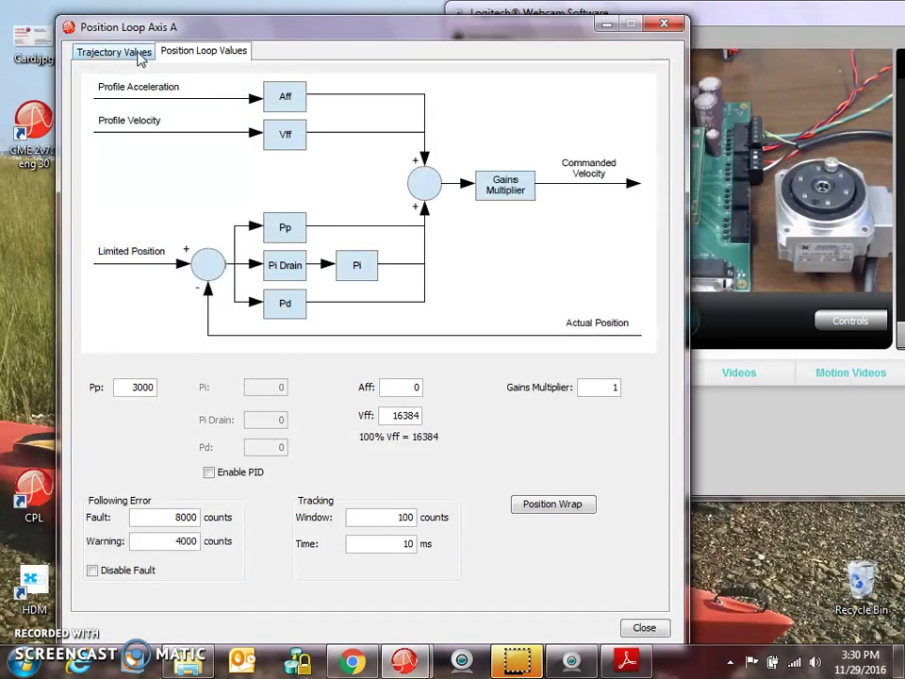
pyautogui.click(88, 54)
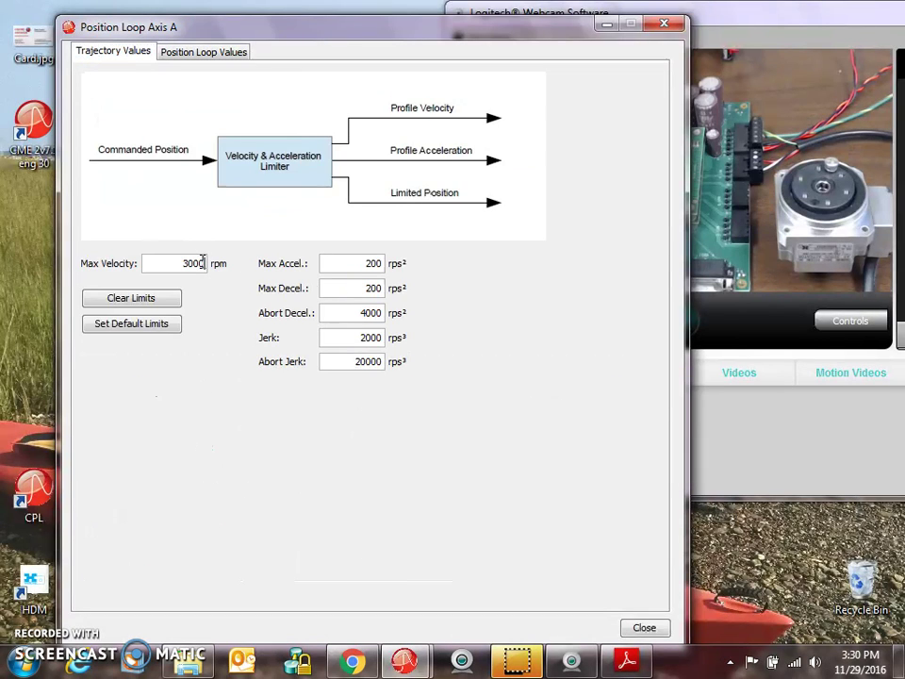
pyautogui.click(665, 23)
# Start Manual Phase for Axis A, enable it, and try moving the motor in reverse and forward at the default current.
pyautogui.moveTo(323, 151); pyautogui.dragTo(356, 143)
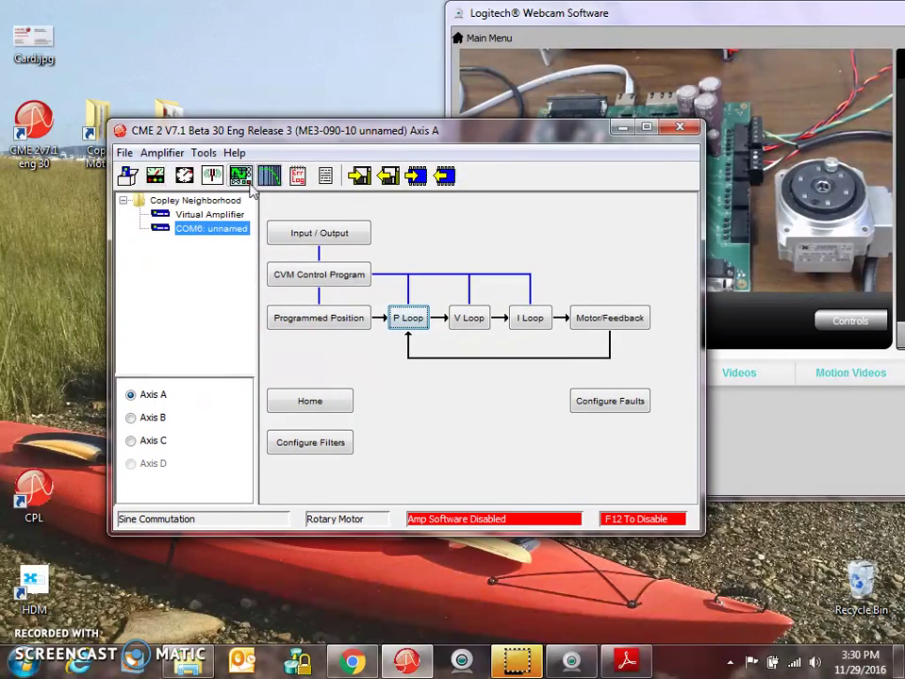
pyautogui.click(204, 154)
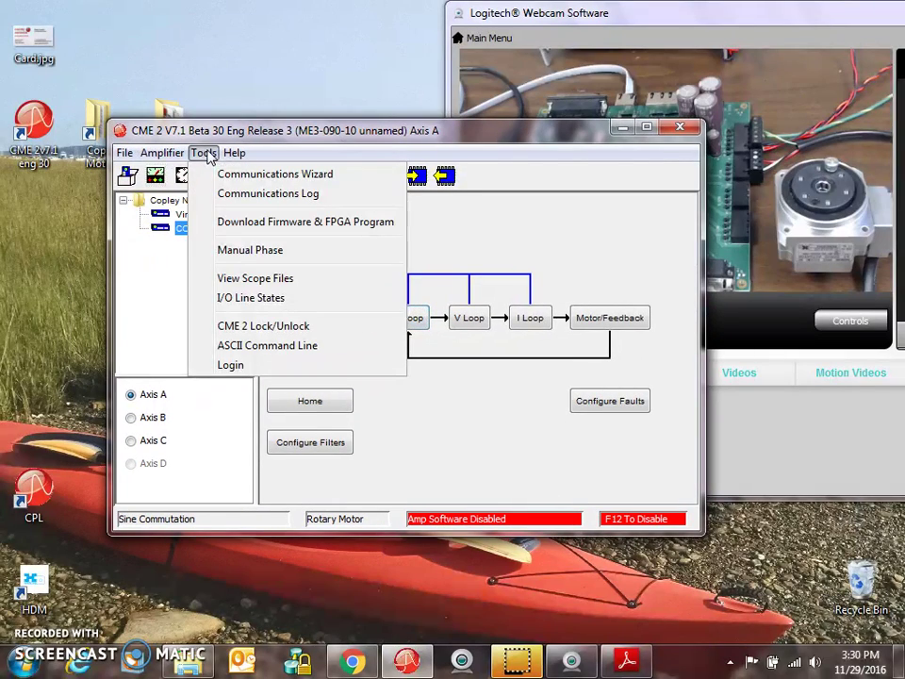
pyautogui.click(240, 250)
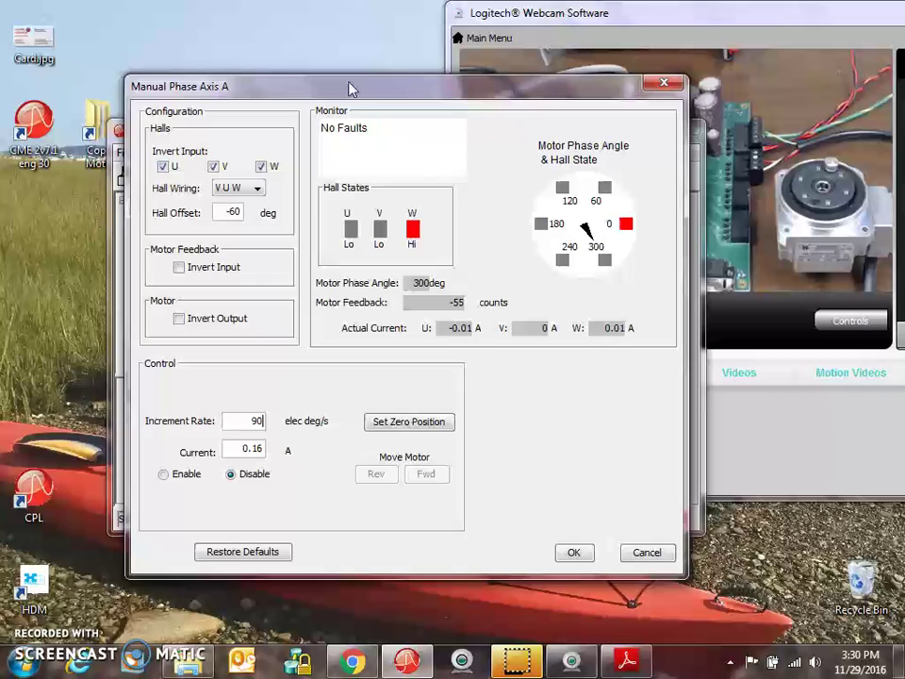
pyautogui.moveTo(350, 87); pyautogui.dragTo(321, 117)
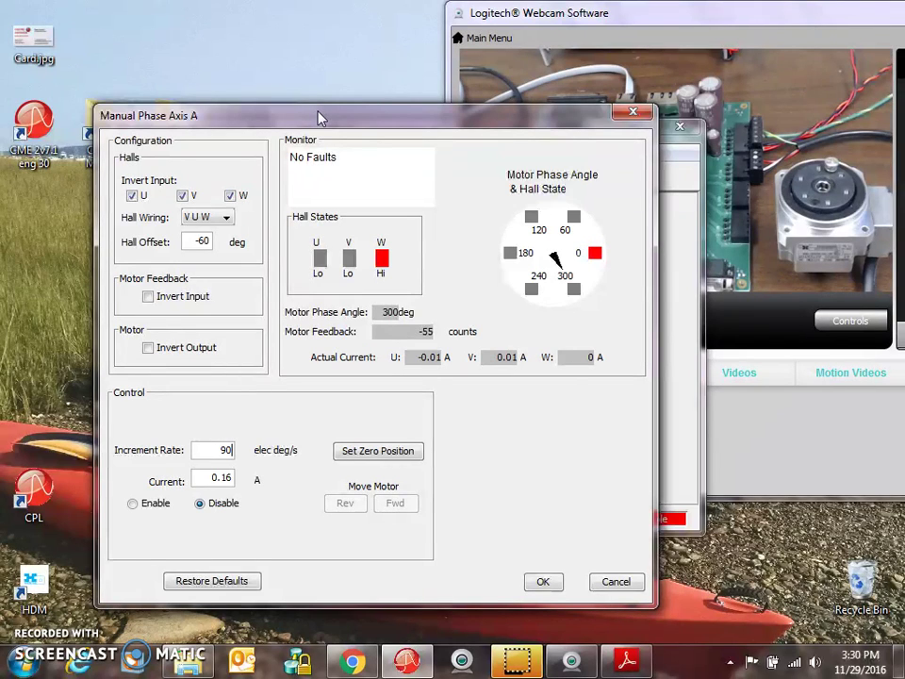
pyautogui.click(136, 504)
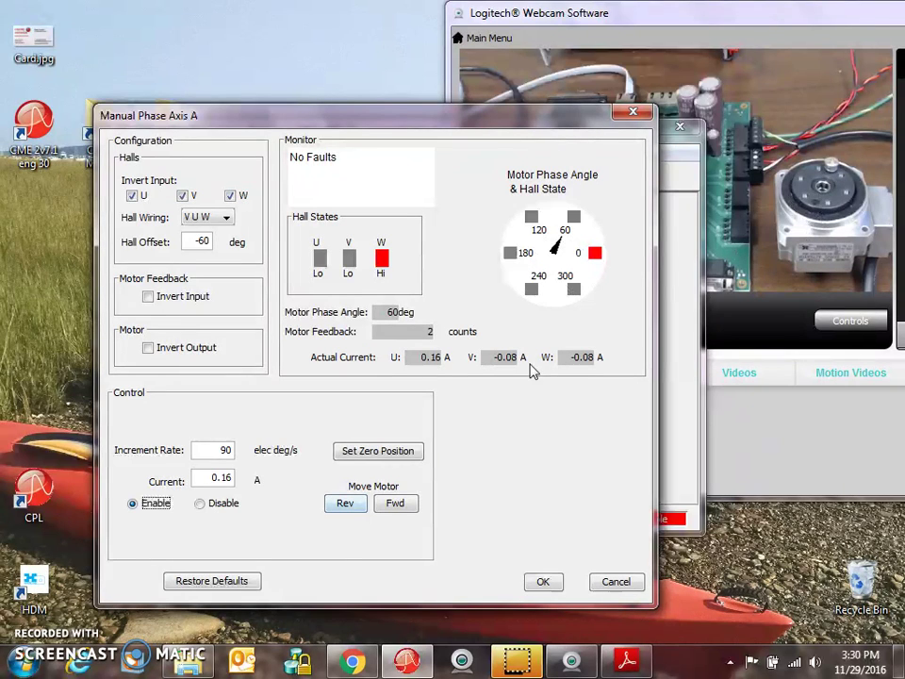
pyautogui.click(395, 503)
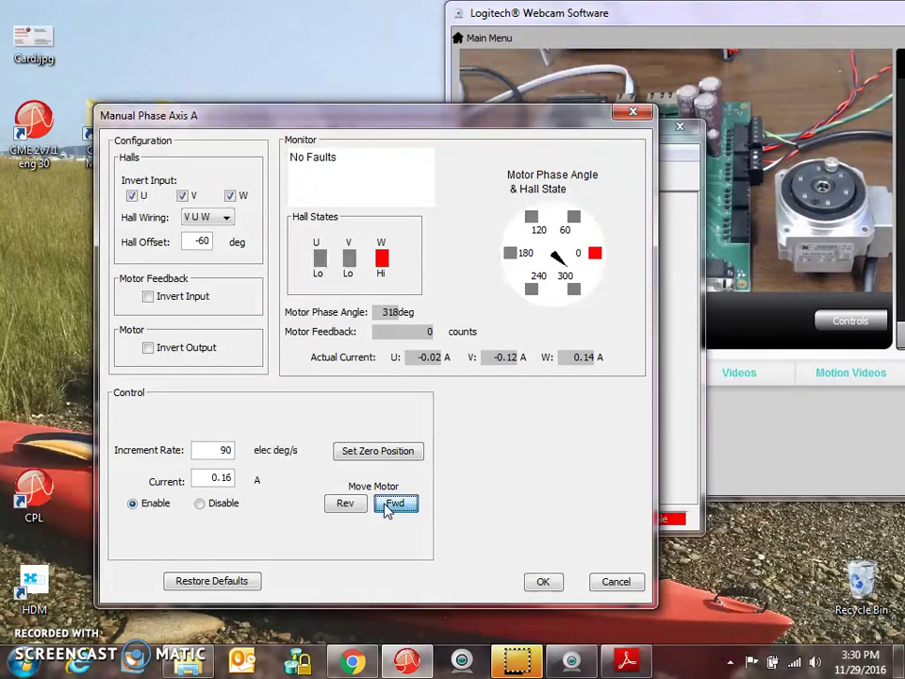
pyautogui.moveTo(384, 510); pyautogui.dragTo(386, 507)
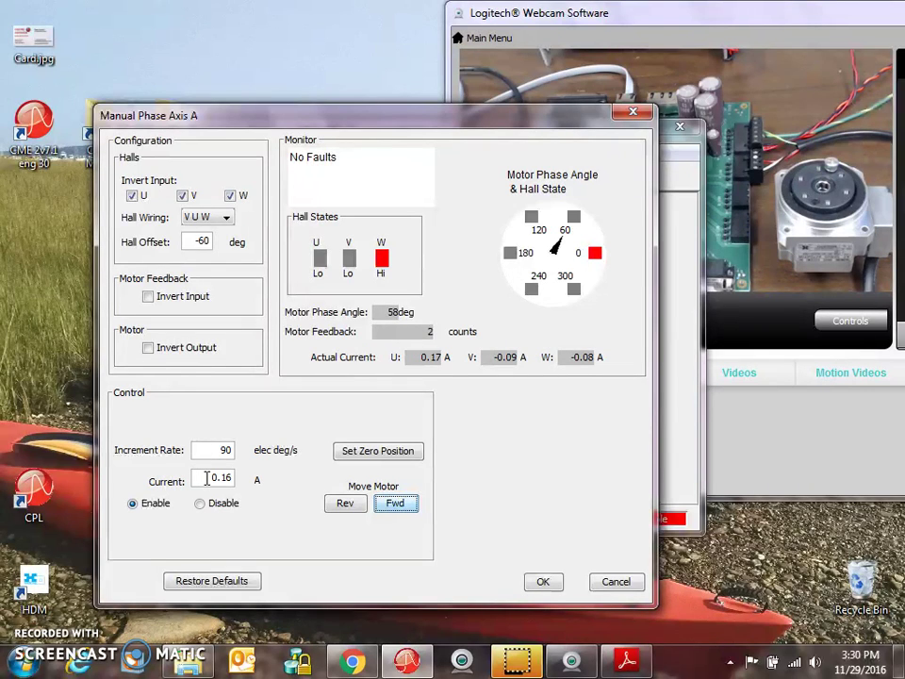
# Set the manual phasing current to 1.6 A and move the motor forward, in reverse, and forward again.
pyautogui.moveTo(207, 479); pyautogui.dragTo(252, 488)
pyautogui.write('1.6')
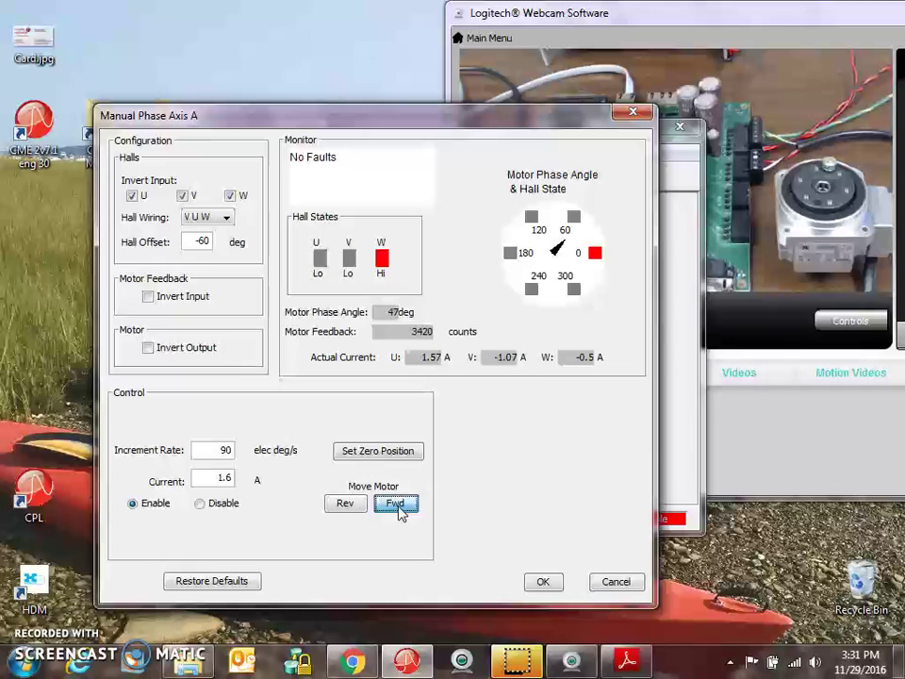
pyautogui.click(341, 504)
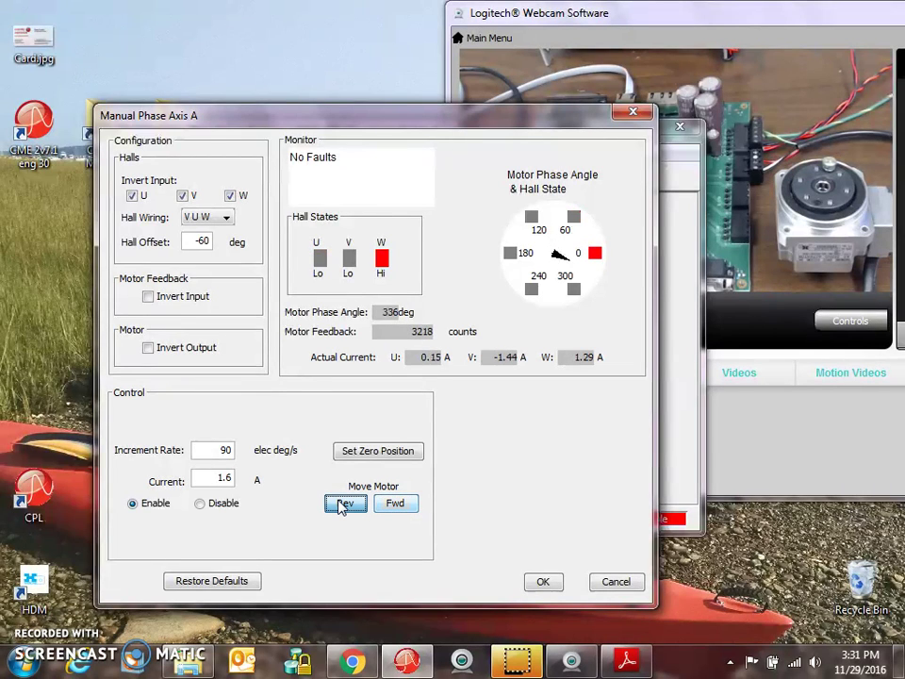
pyautogui.click(395, 504)
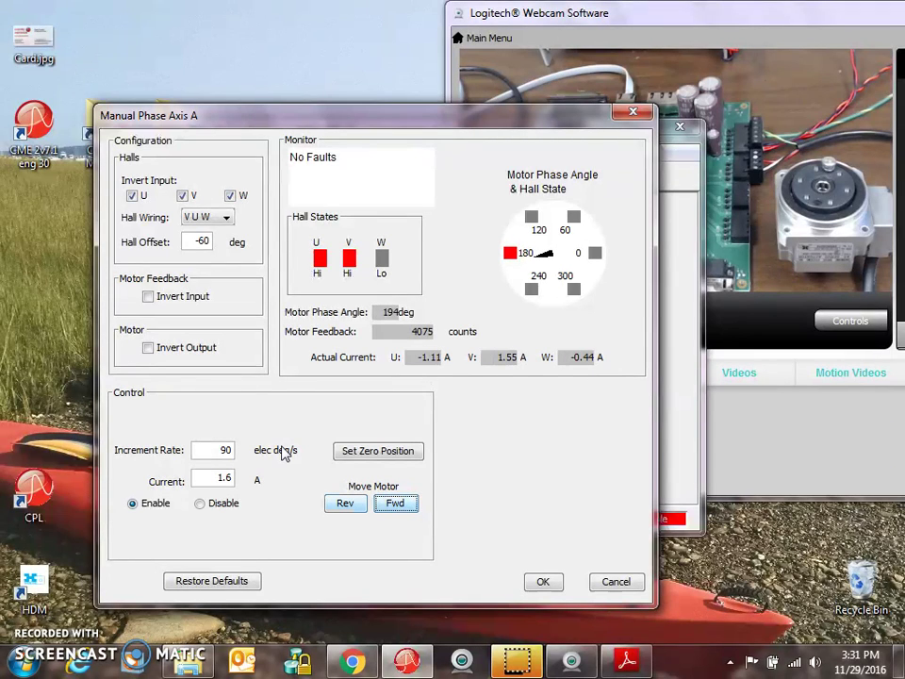
# Set the manual phasing increment rate to 360 elec deg/s and move the motor forward.
pyautogui.moveTo(198, 449); pyautogui.dragTo(239, 460)
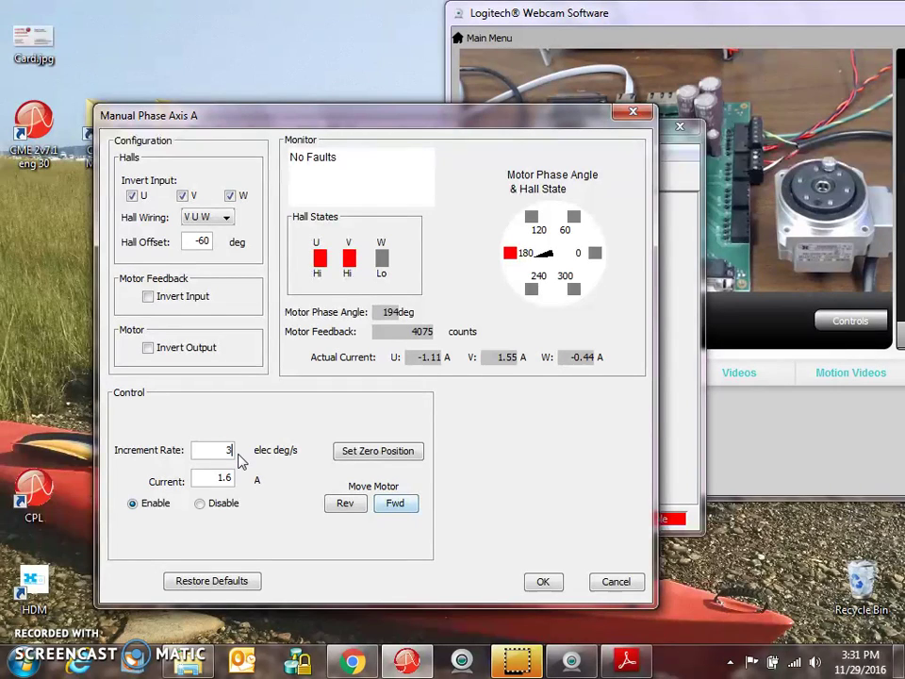
pyautogui.click(397, 502)
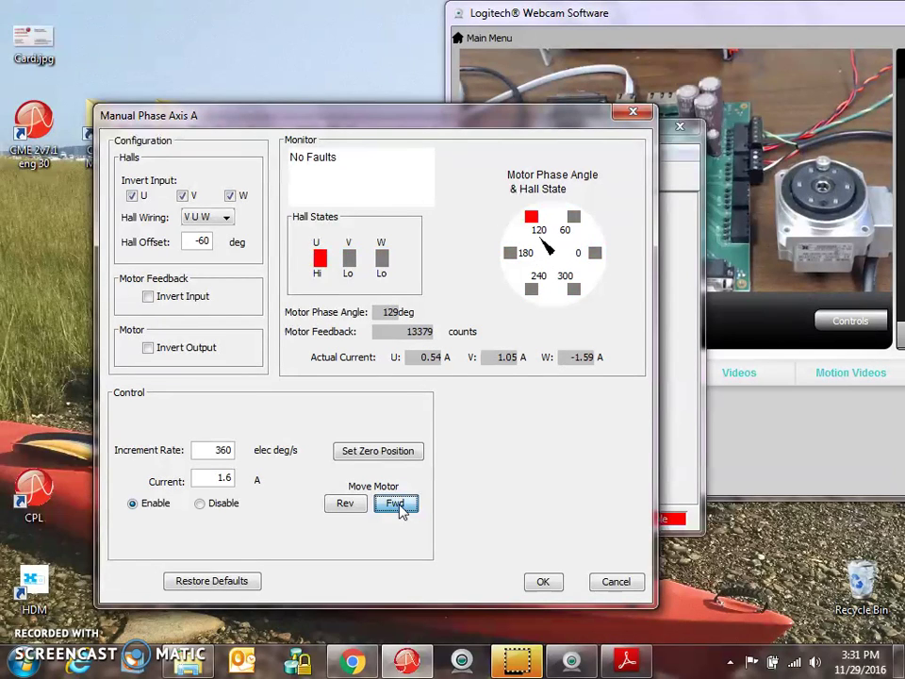
pyautogui.moveTo(399, 509); pyautogui.dragTo(399, 509)
# Raise the manual phasing increment rate to 3600 elec deg/s and move the motor forward.
pyautogui.click(231, 443)
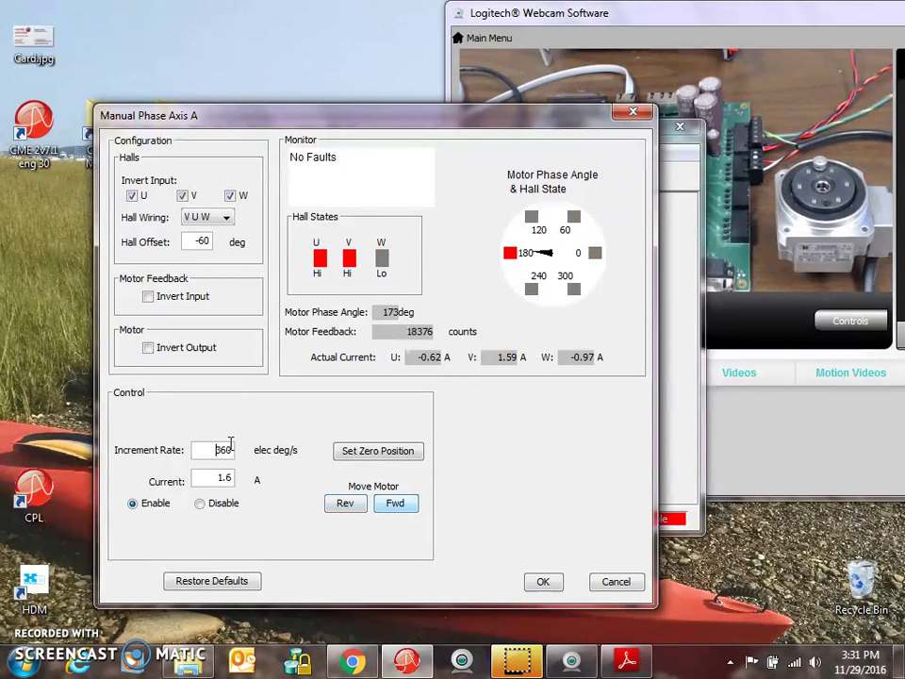
pyautogui.write('0')
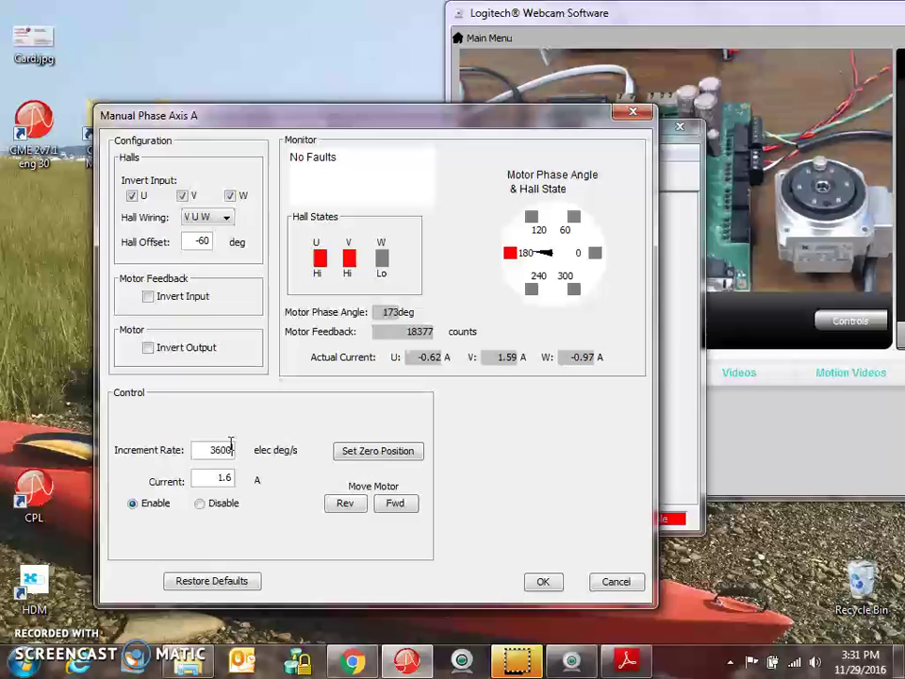
pyautogui.moveTo(396, 507); pyautogui.dragTo(408, 512)
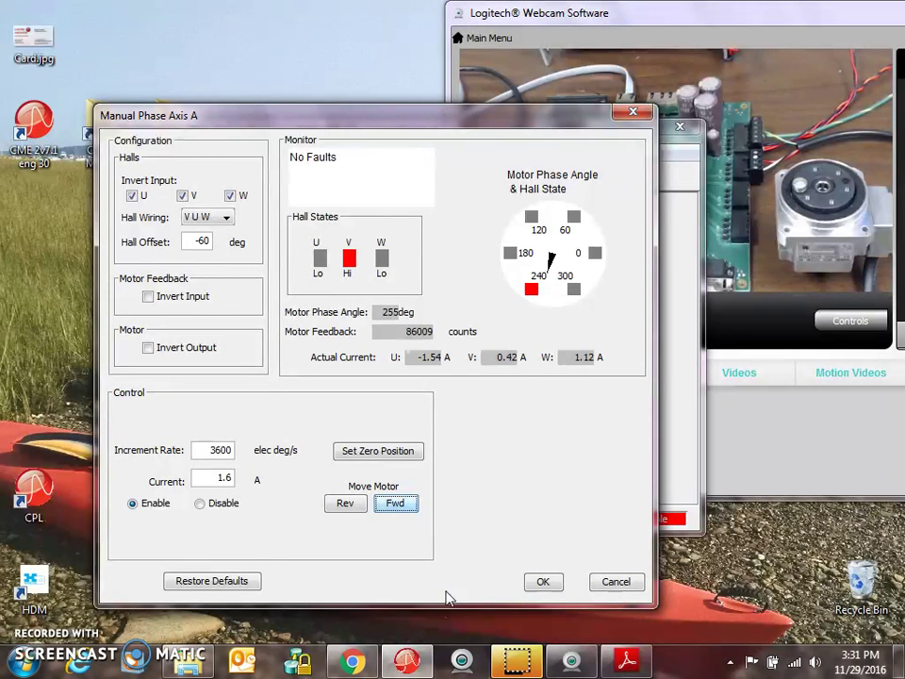
# Set the increment rate back to 90 elec deg/s, move the motor forward, and leave Manual Phase without saving.
pyautogui.moveTo(210, 447); pyautogui.dragTo(248, 446)
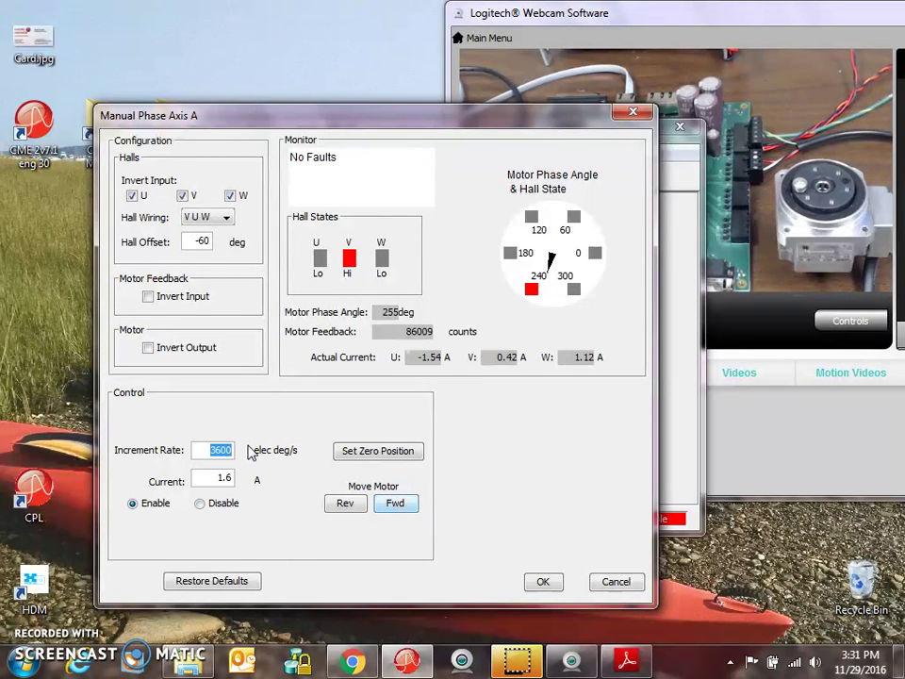
pyautogui.click(405, 502)
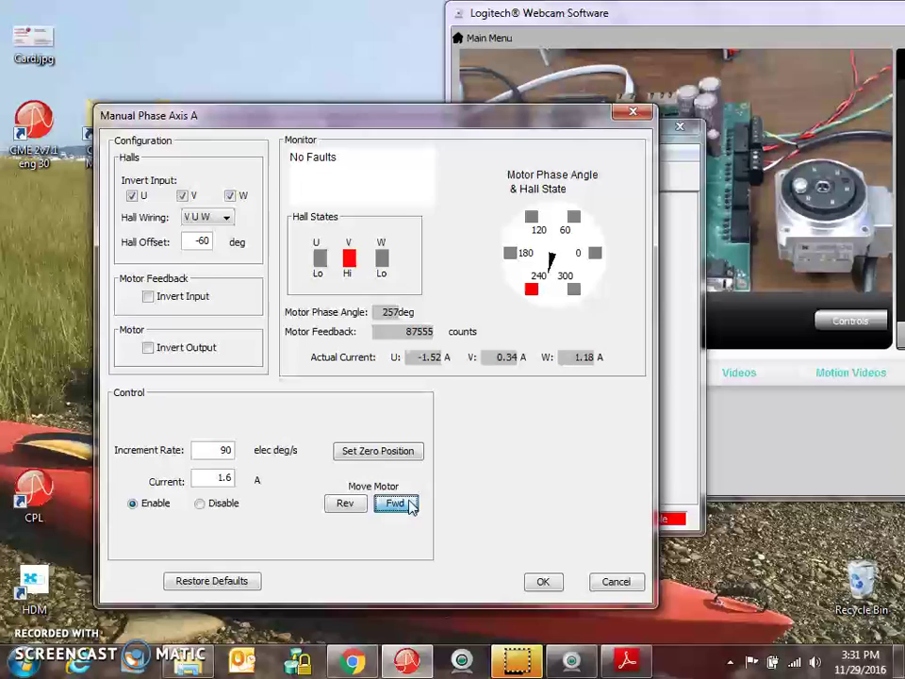
pyautogui.click(616, 580)
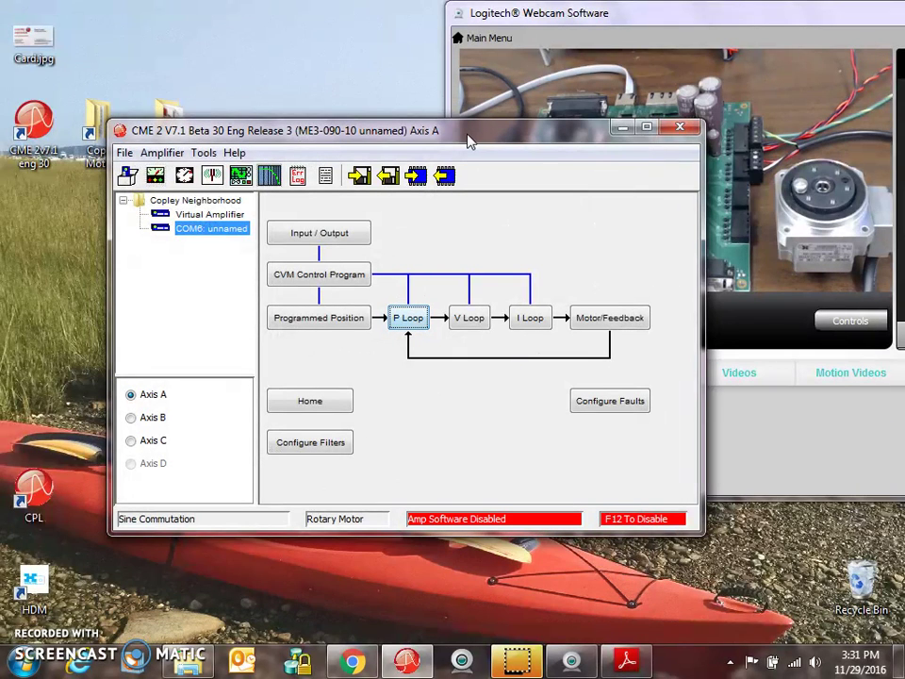
# Open Axis A's oscilloscope, apply a square wave to Current with AutoSetup enabled, run the trace, and stop it.
pyautogui.moveTo(469, 140); pyautogui.dragTo(468, 145)
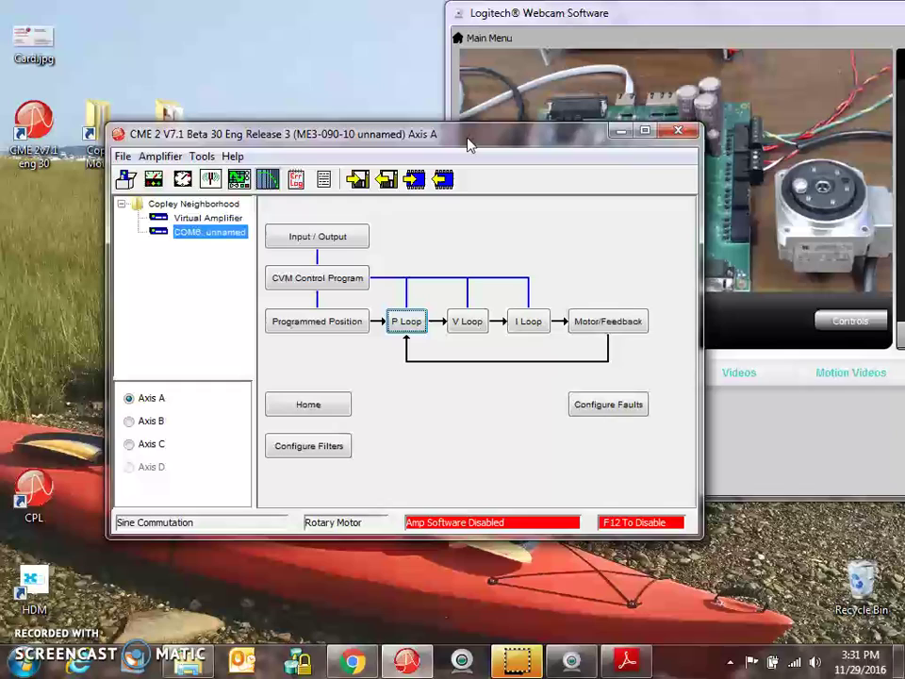
pyautogui.click(238, 179)
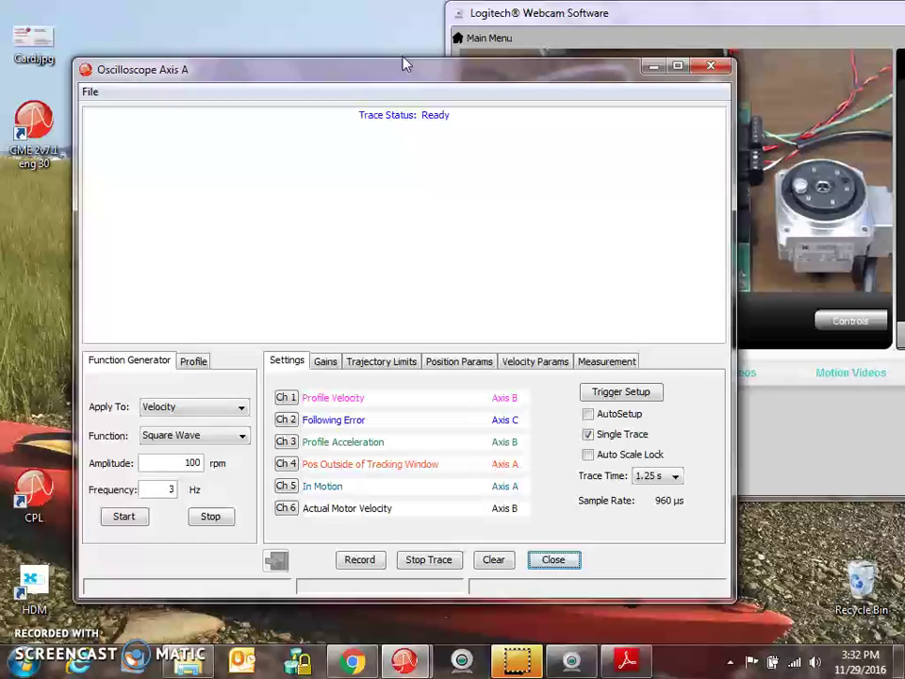
pyautogui.moveTo(400, 74); pyautogui.dragTo(369, 70)
pyautogui.click(132, 402)
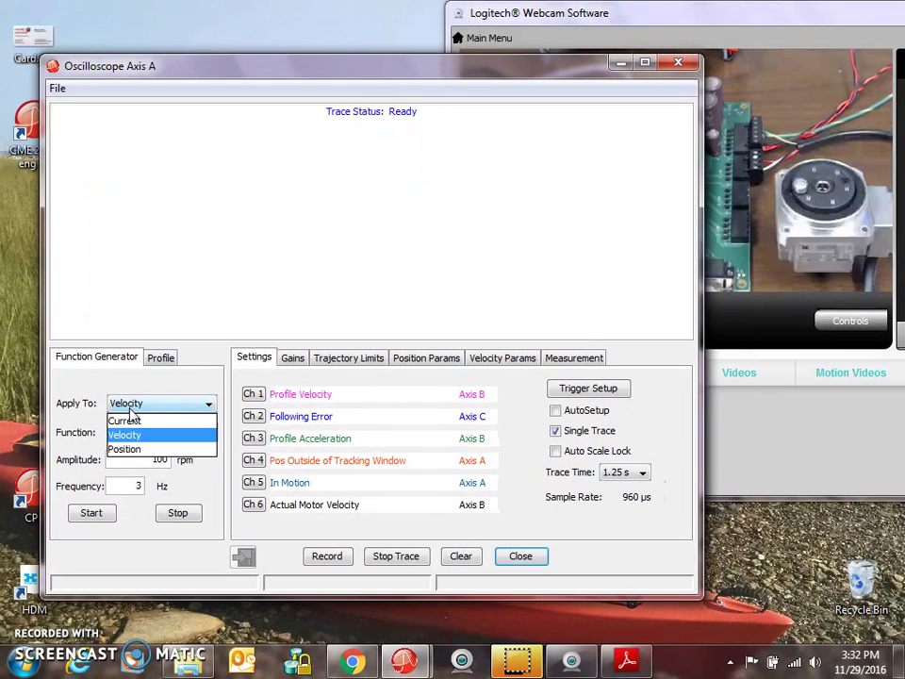
pyautogui.click(125, 419)
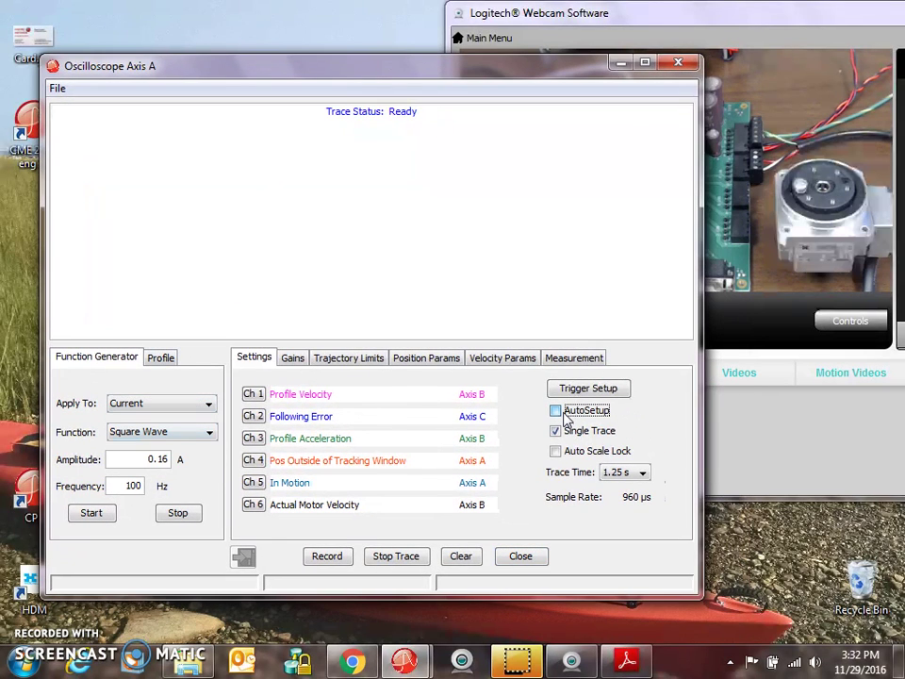
pyautogui.click(562, 413)
pyautogui.click(98, 517)
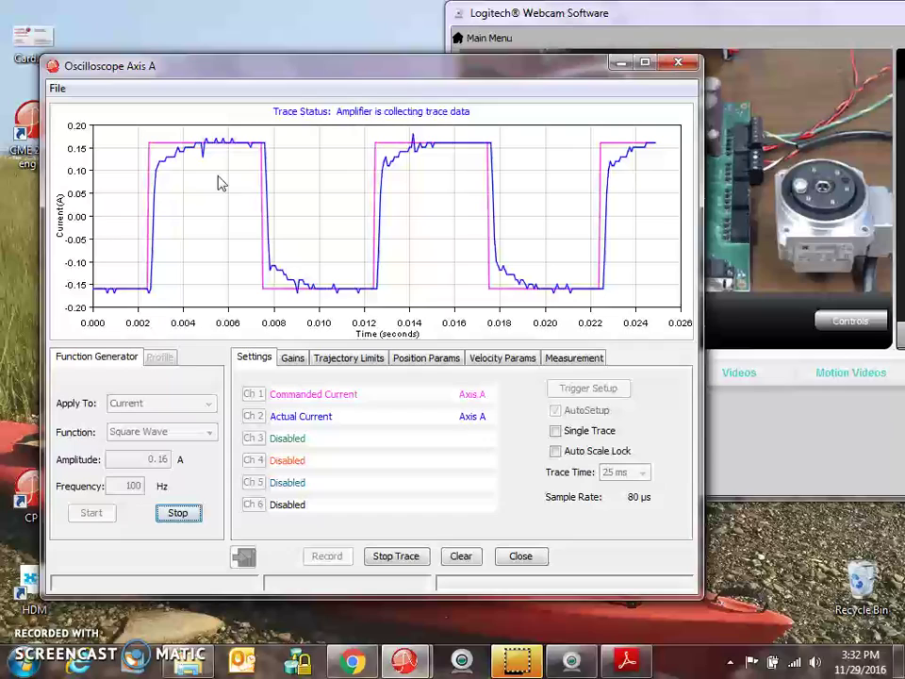
pyautogui.click(177, 517)
# Apply the function generator's square wave to Velocity, run the trace on Axis A, and stop it.
pyautogui.click(148, 405)
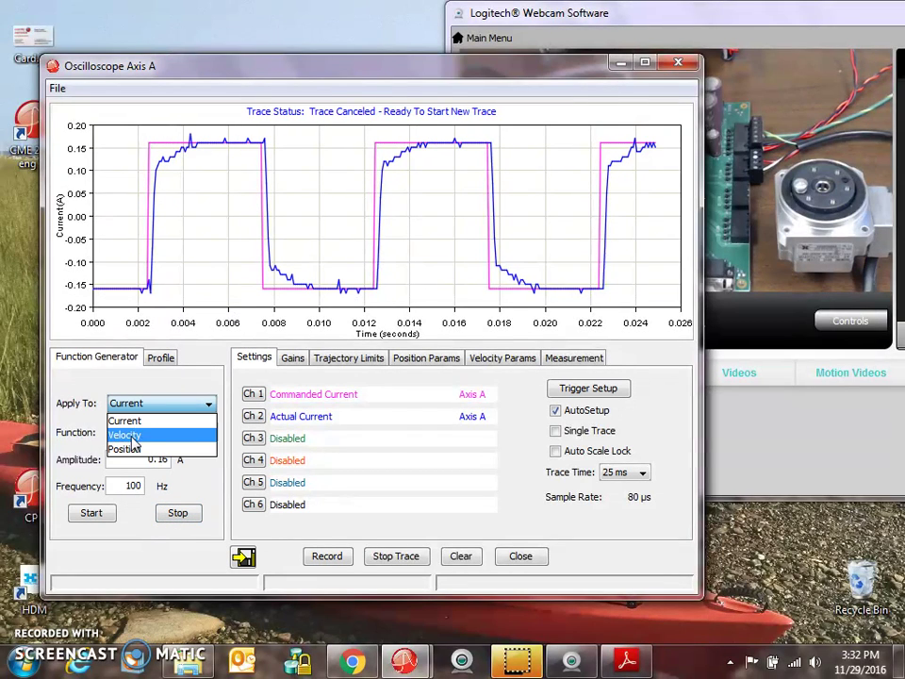
pyautogui.click(146, 435)
pyautogui.click(89, 512)
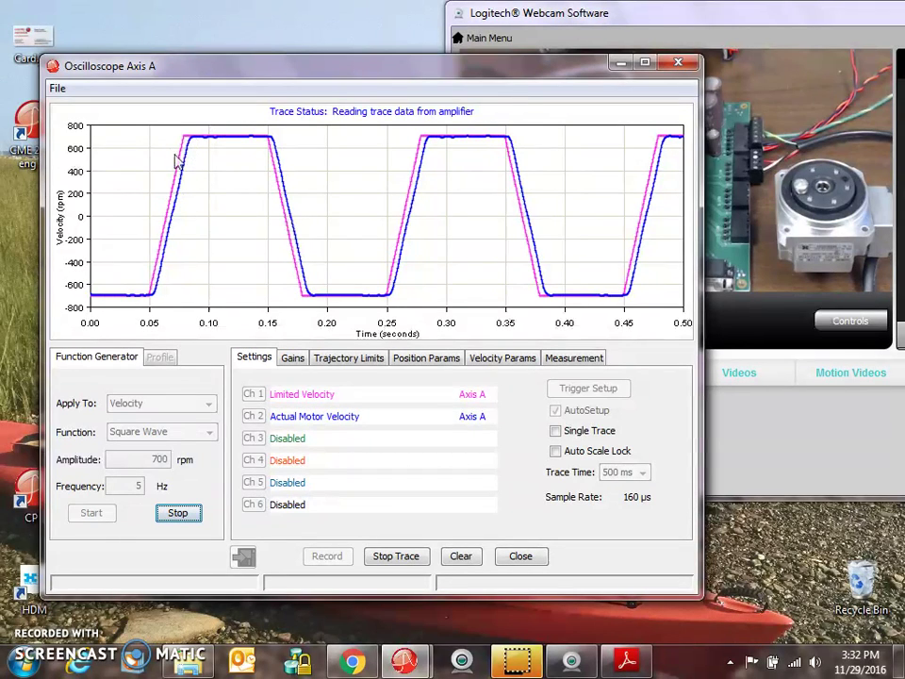
pyautogui.click(187, 520)
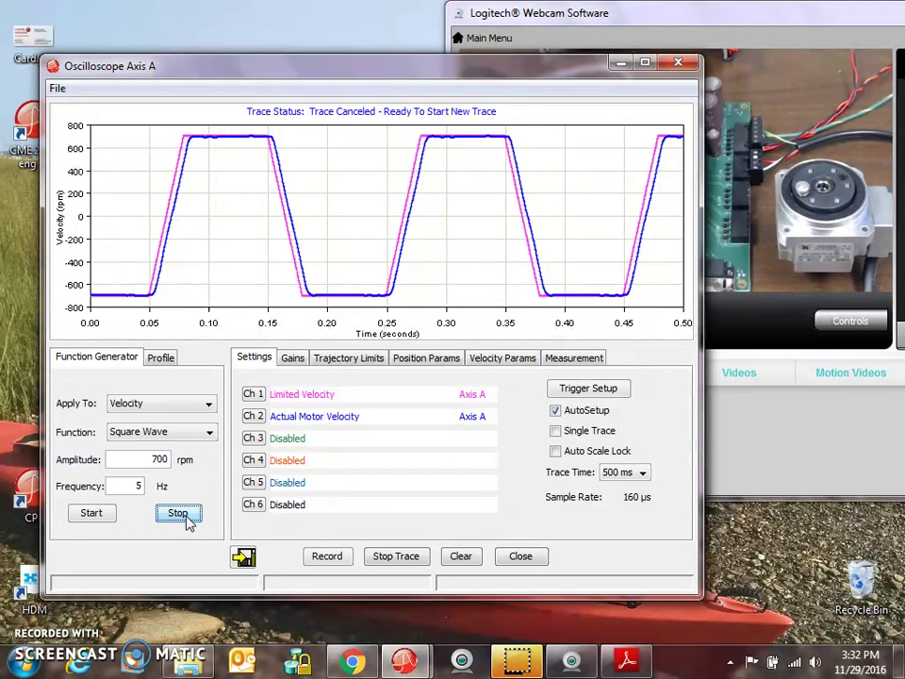
# Set up a relative trapezoidal profile move with a distance of 8000 counts and start it.
pyautogui.click(160, 358)
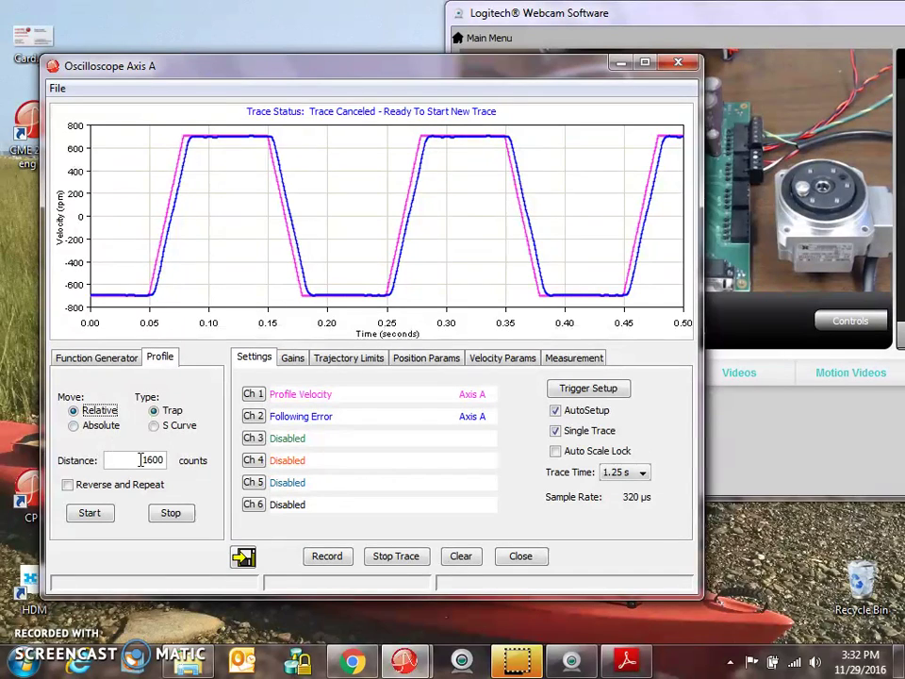
pyautogui.moveTo(140, 459); pyautogui.dragTo(181, 459)
pyautogui.write('8000')
pyautogui.click(87, 513)
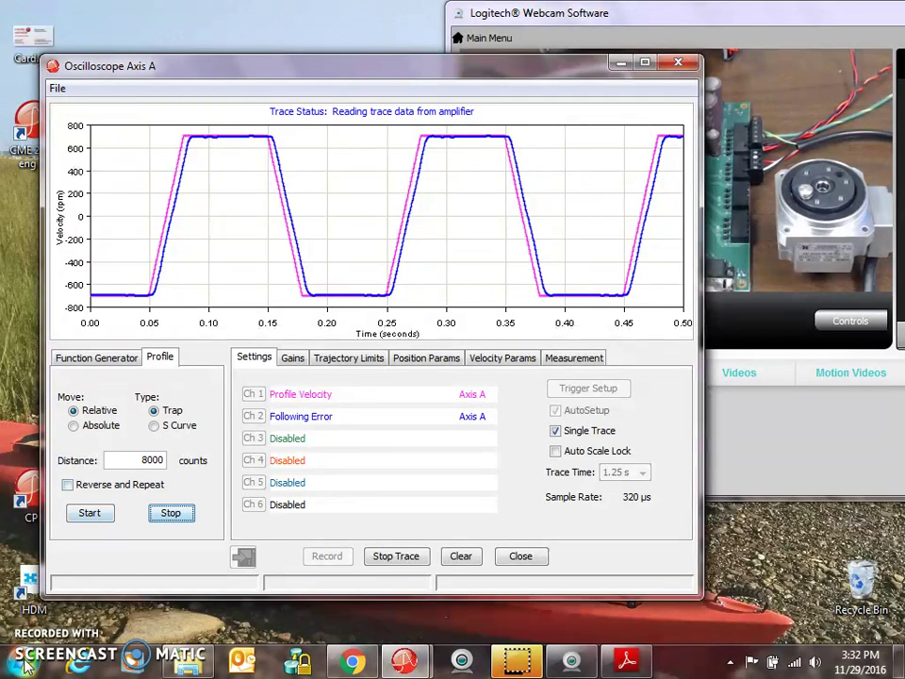
# Open the Windows Calculator alongside the oscilloscope.
pyautogui.press('super')
pyautogui.click(73, 111)
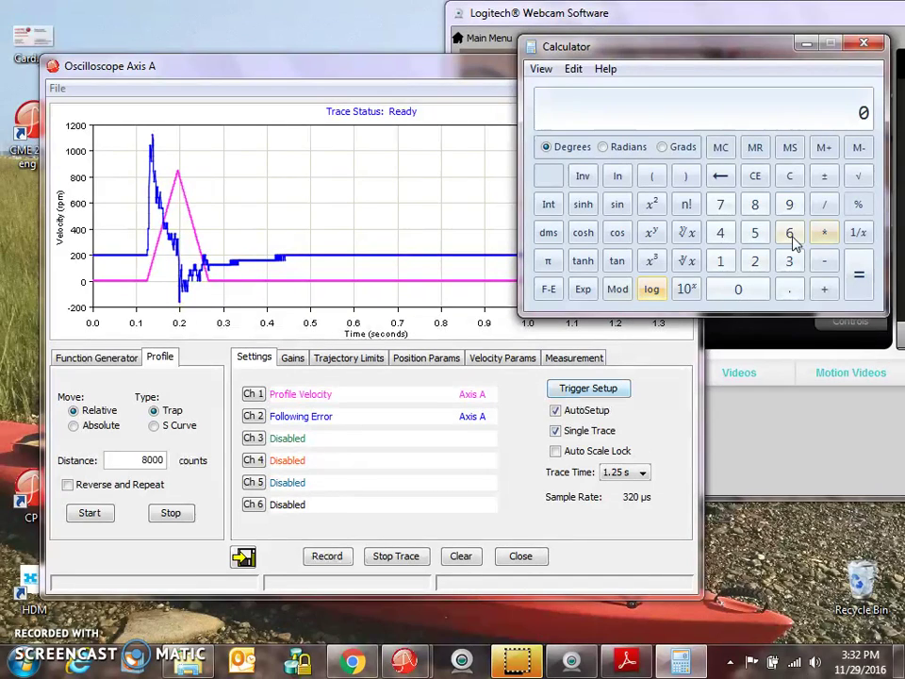
pyautogui.click(790, 236)
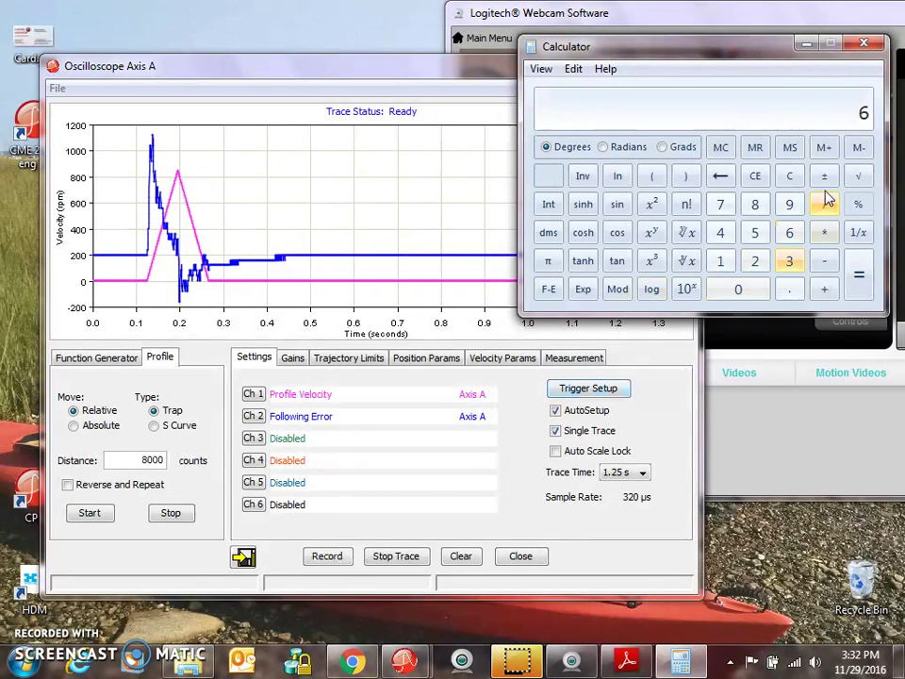
pyautogui.click(790, 177)
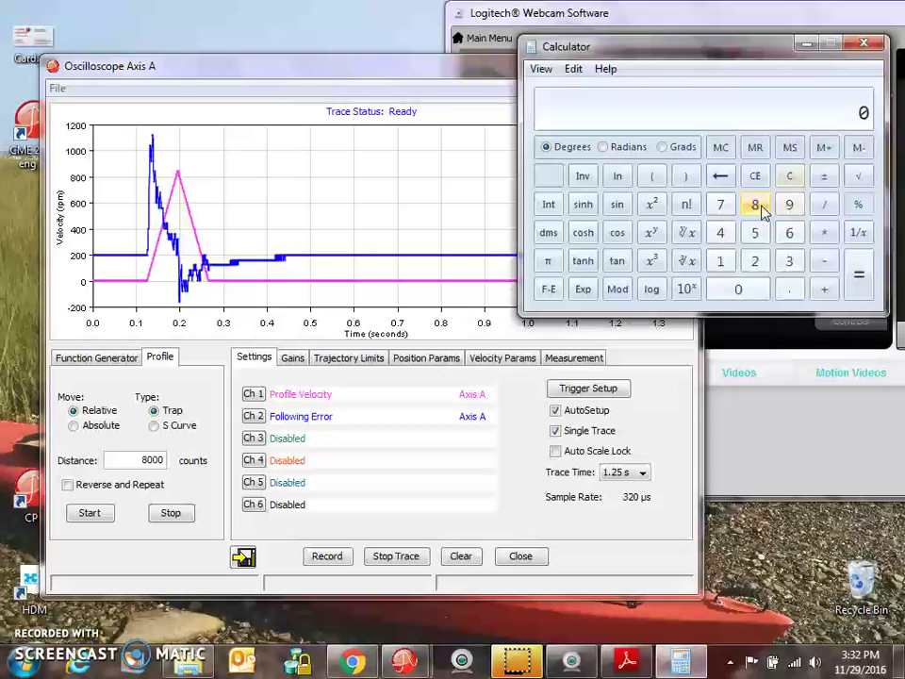
pyautogui.click(754, 205)
pyautogui.click(737, 290)
pyautogui.click(740, 290)
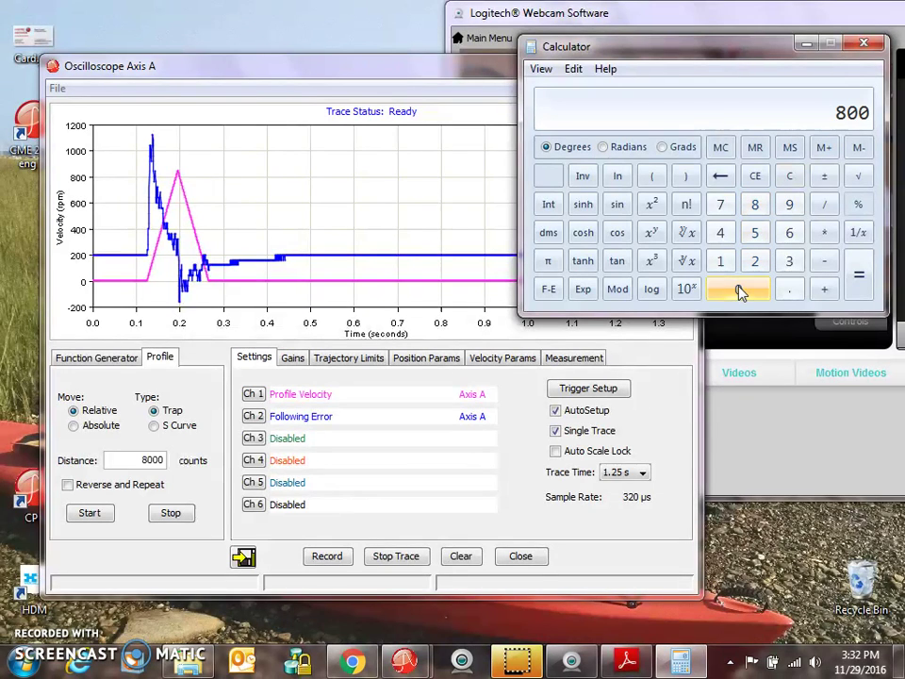
pyautogui.click(740, 290)
pyautogui.click(825, 232)
pyautogui.click(790, 234)
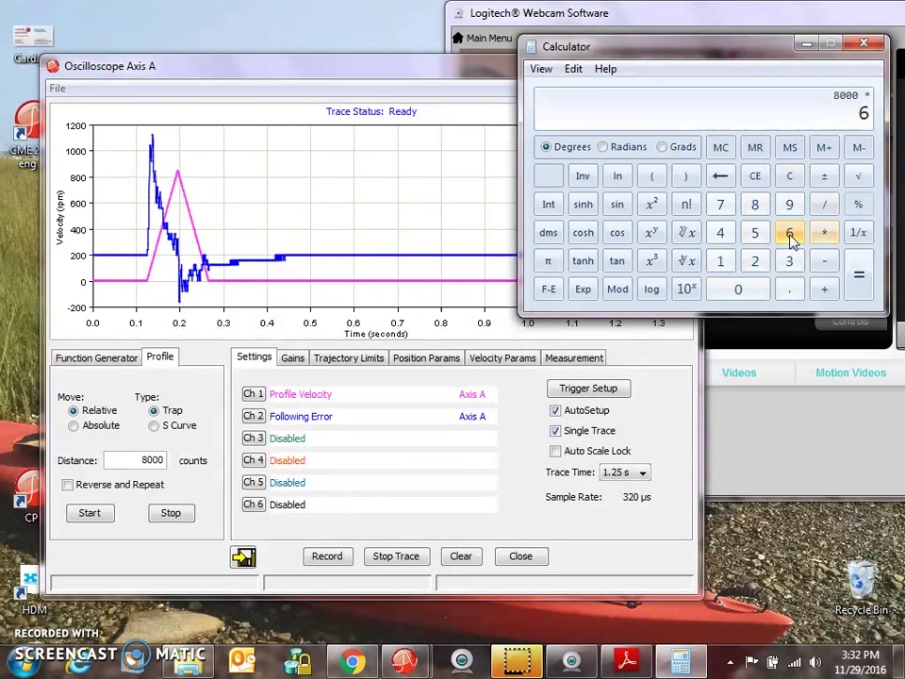
pyautogui.click(792, 176)
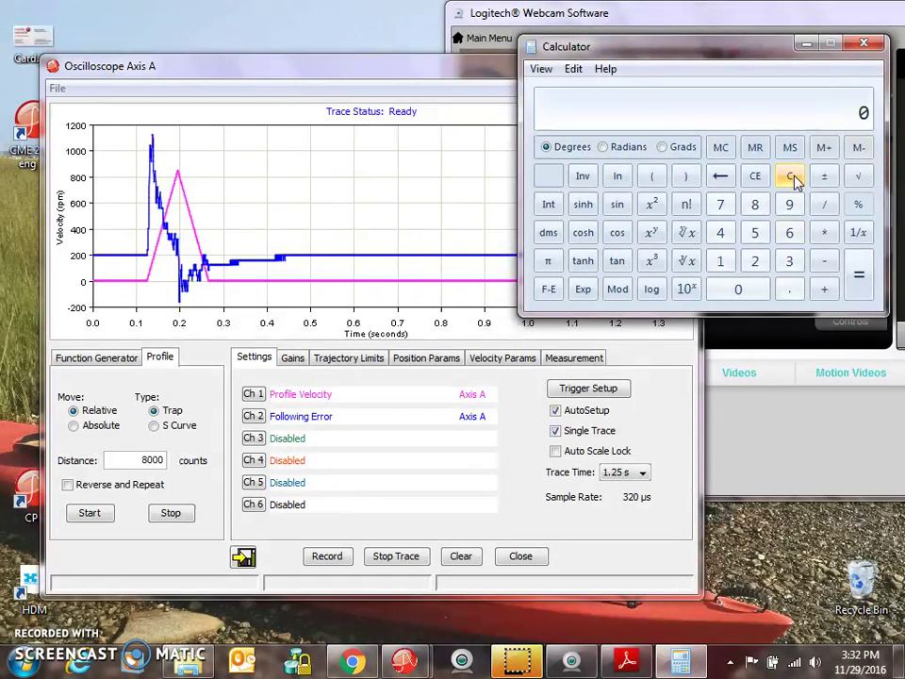
# Multiply 8000 by 30 in the Calculator and close it.
pyautogui.click(755, 205)
pyautogui.click(730, 289)
pyautogui.click(730, 289)
pyautogui.click(731, 289)
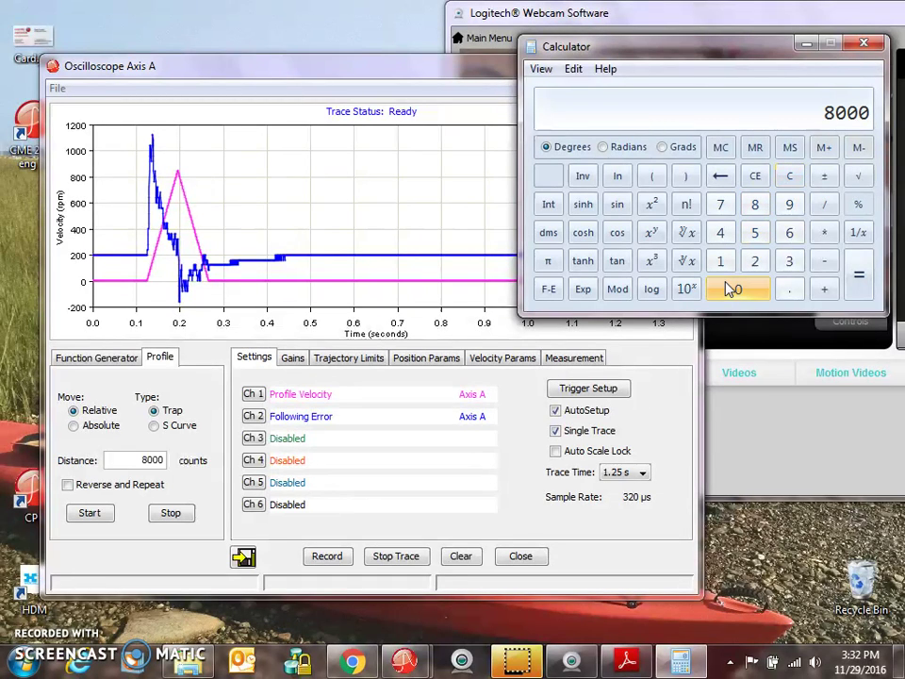
pyautogui.click(824, 233)
pyautogui.click(790, 261)
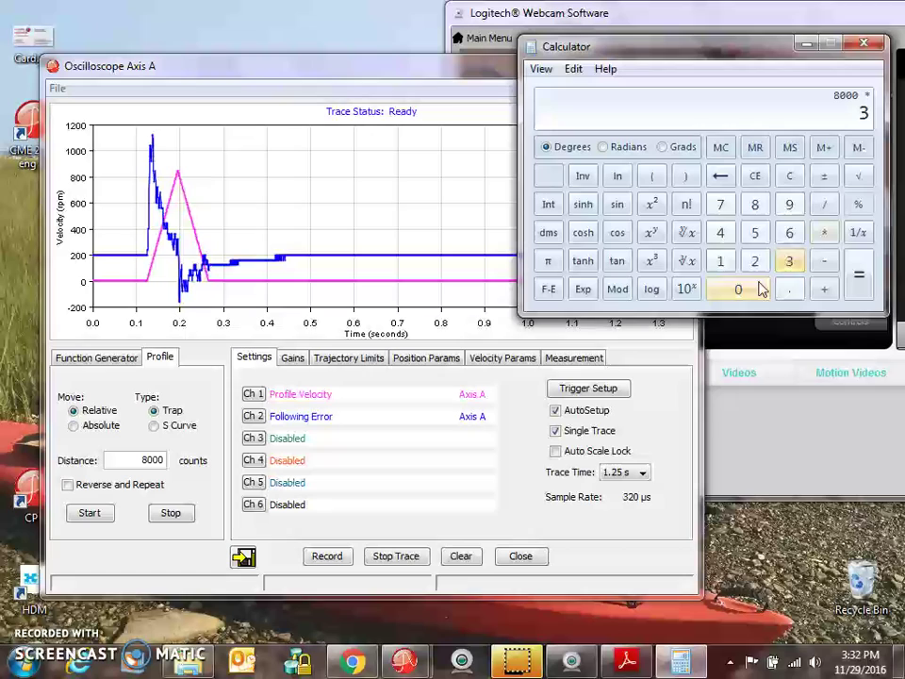
pyautogui.click(765, 289)
pyautogui.click(859, 274)
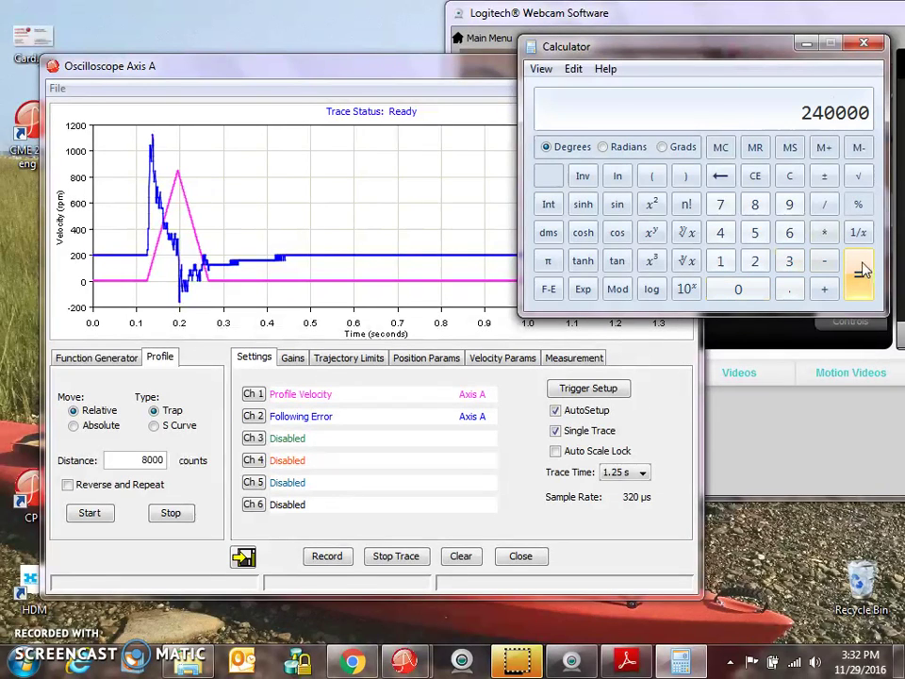
pyautogui.click(863, 43)
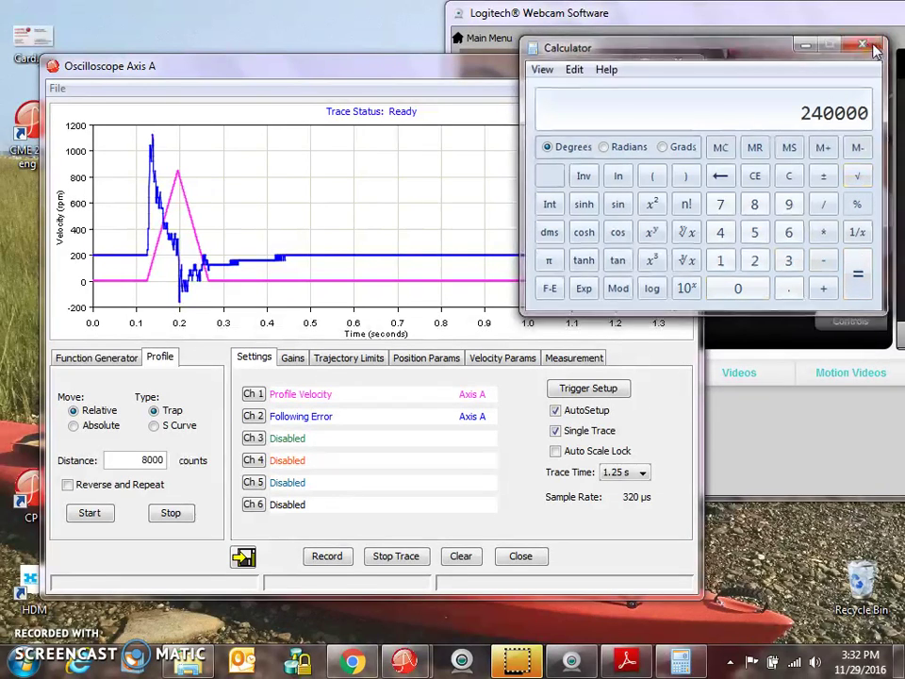
# Set the relative trapezoidal move's distance to 240000 counts and start the move.
pyautogui.moveTo(108, 460); pyautogui.dragTo(211, 460)
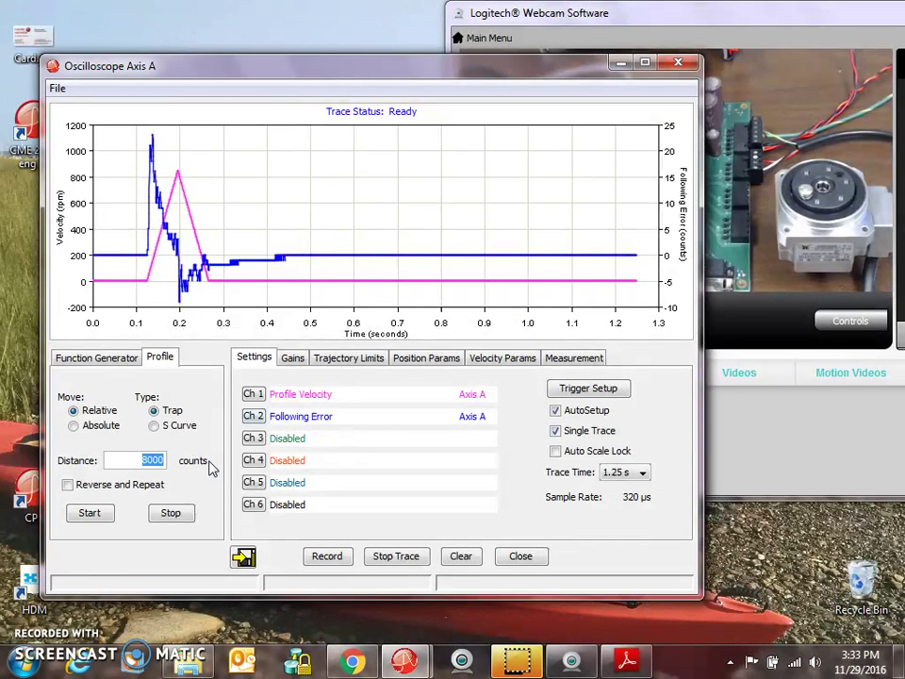
pyautogui.click(90, 512)
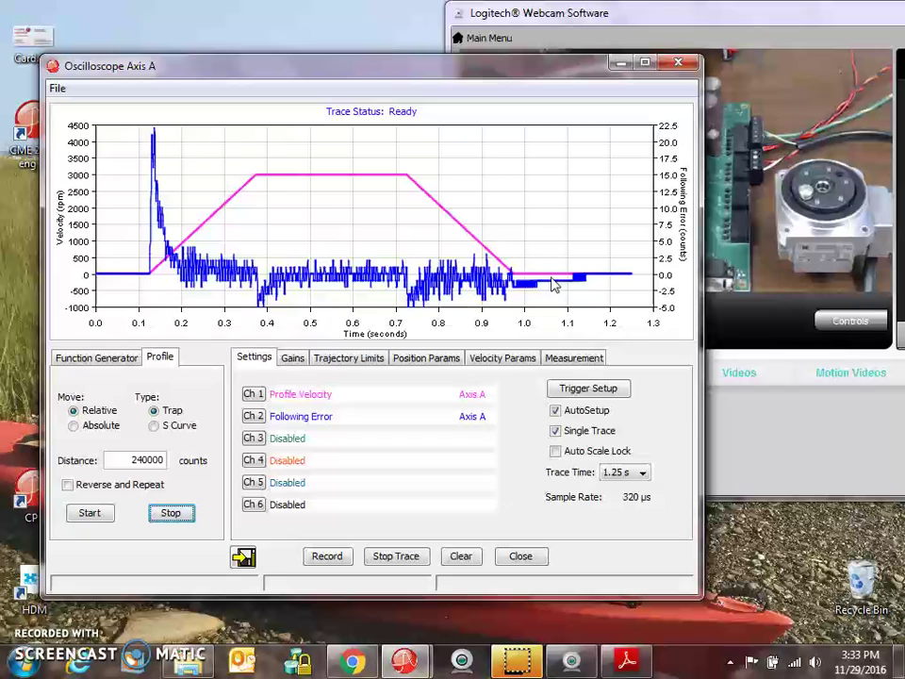
# Assign Axis A's Actual Current to trace channel 3 and its Bus Voltage to channel 4.
pyautogui.click(252, 437)
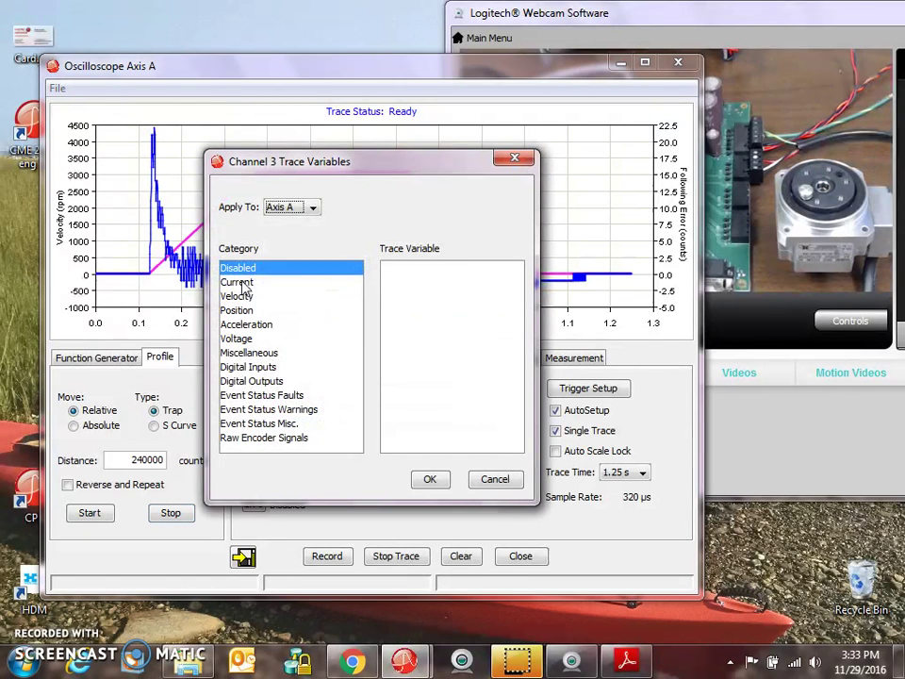
pyautogui.click(241, 283)
pyautogui.click(410, 282)
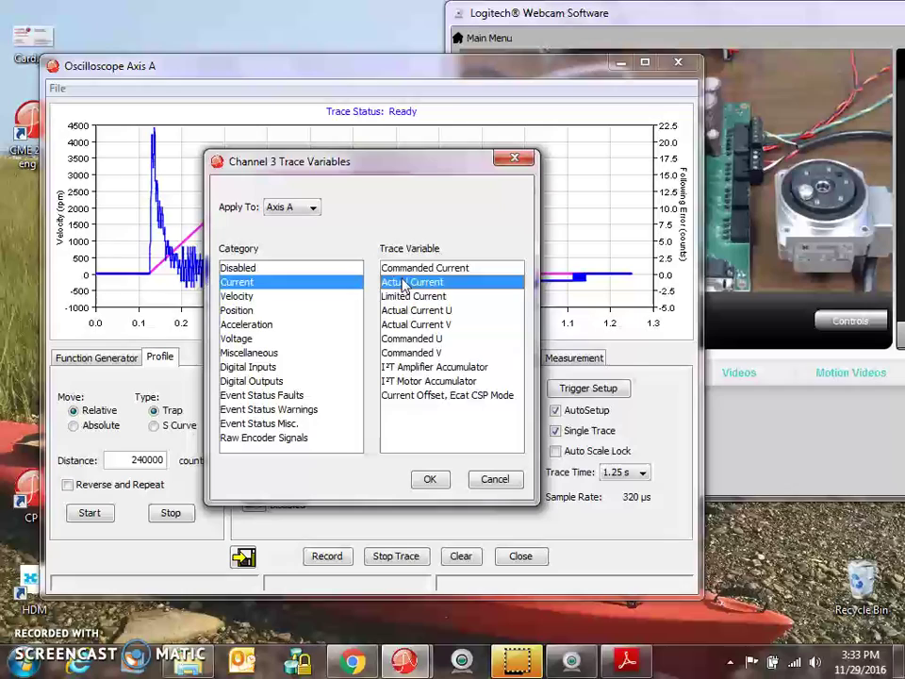
pyautogui.click(428, 480)
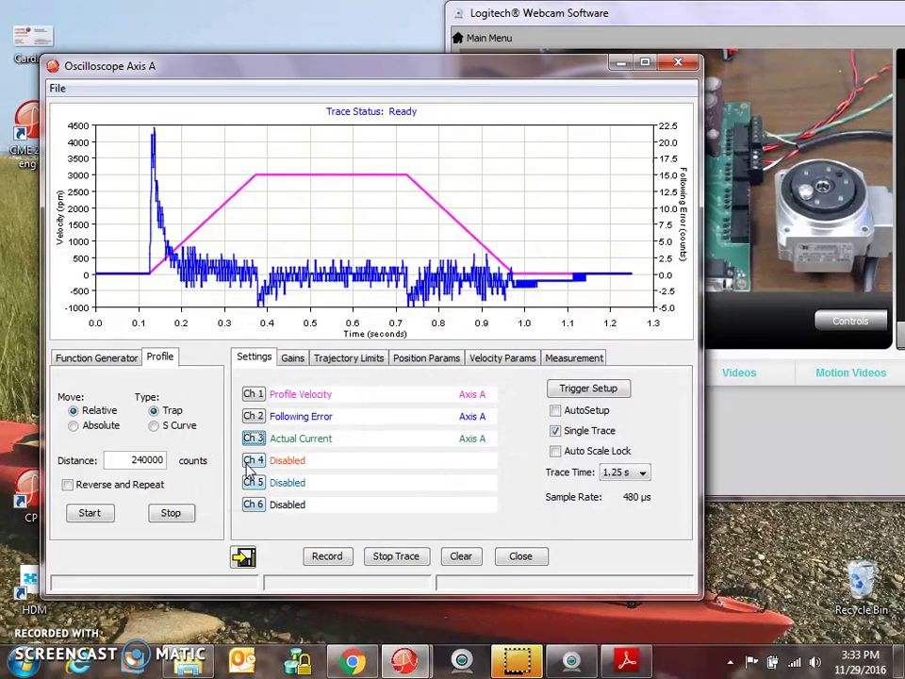
pyautogui.click(251, 462)
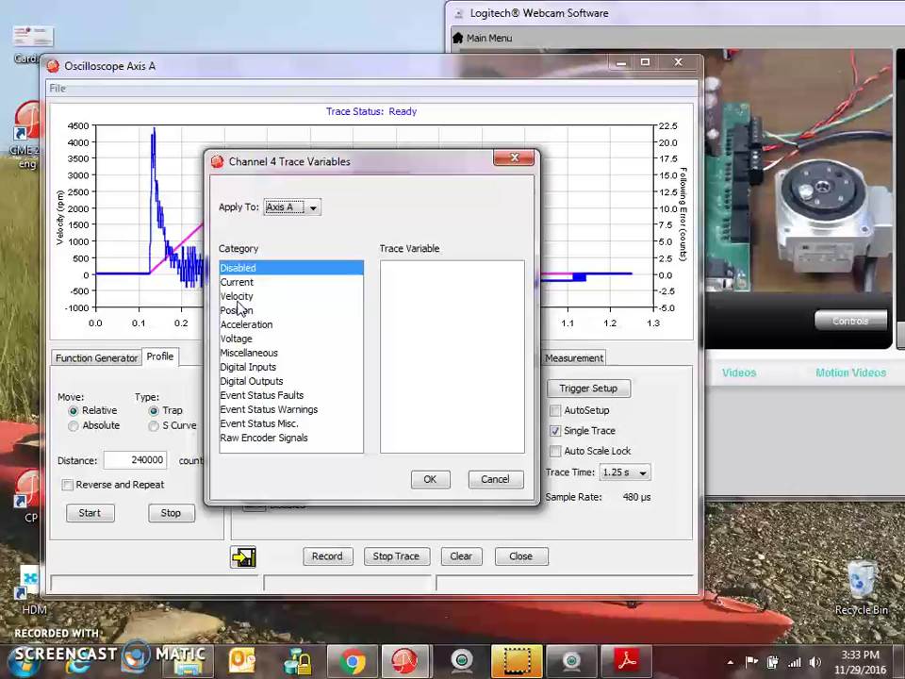
pyautogui.click(241, 338)
pyautogui.click(392, 283)
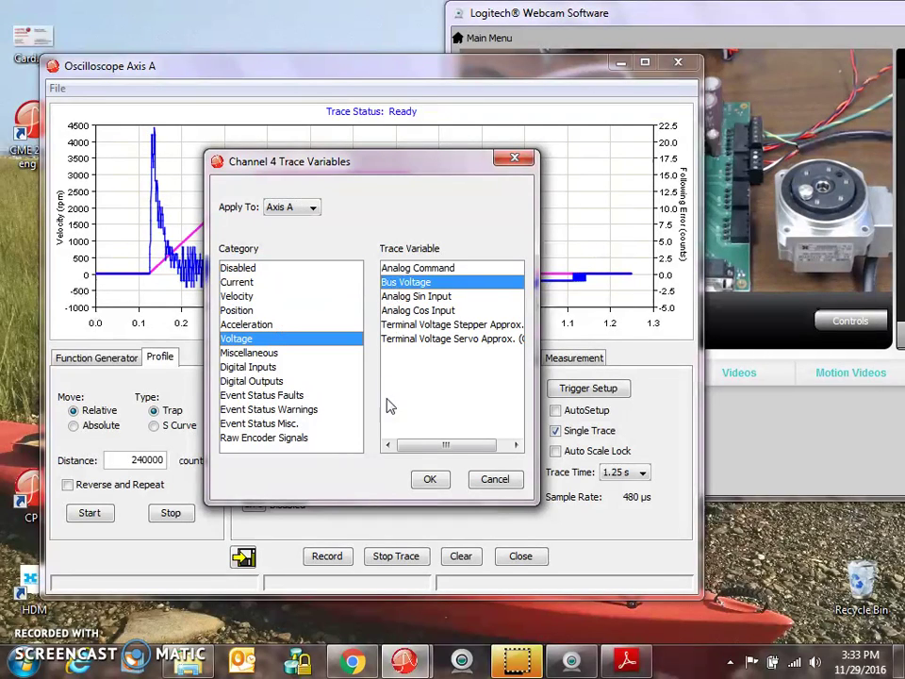
pyautogui.click(428, 479)
# Assign Axis A's Terminal Voltage Servo Approx. (Q) to trace channel 5 and the In Motion event status to channel 6.
pyautogui.click(252, 481)
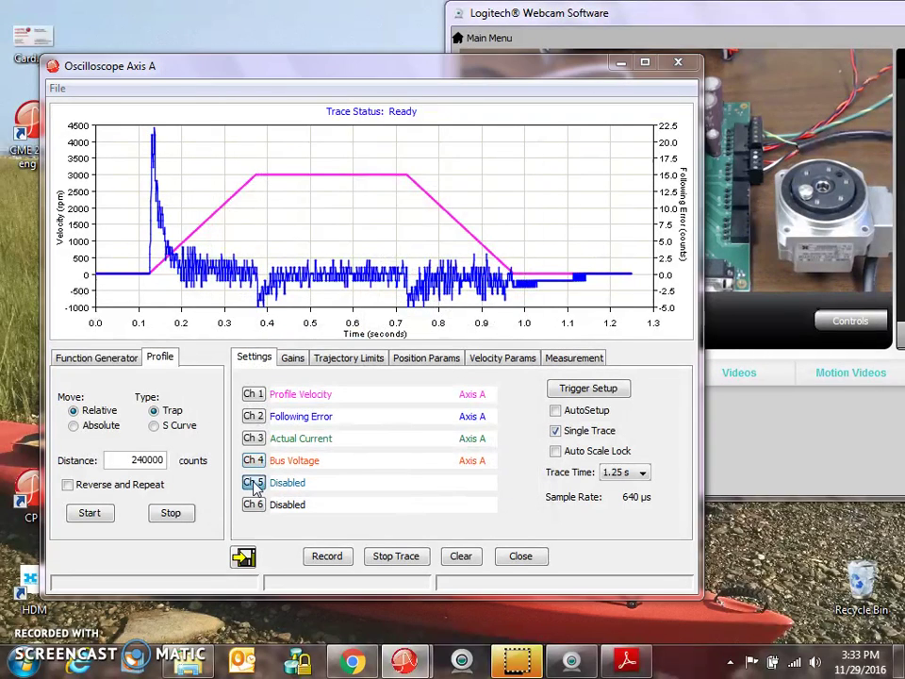
pyautogui.click(245, 339)
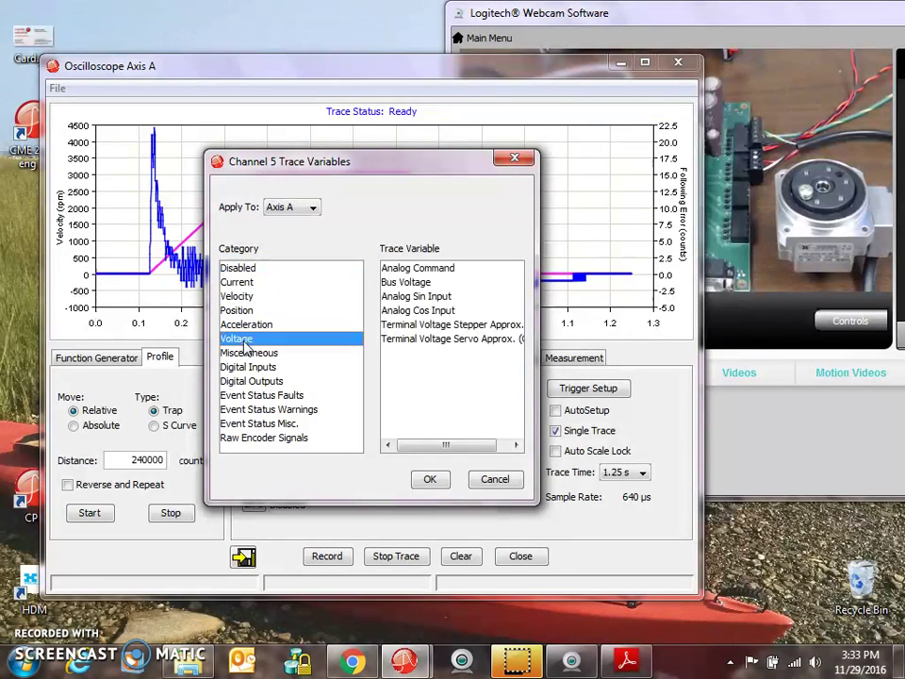
pyautogui.click(427, 339)
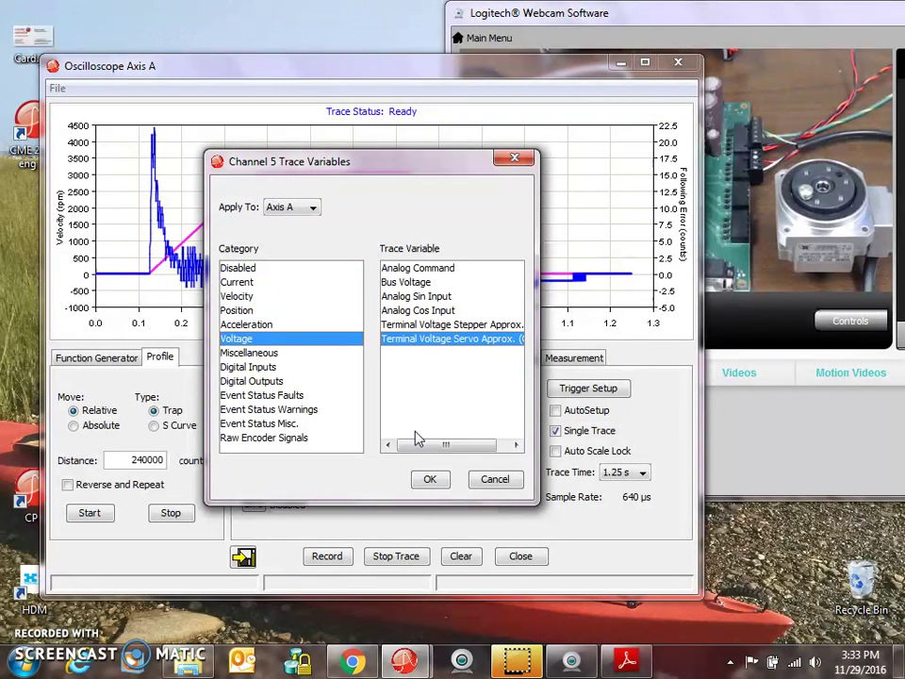
pyautogui.click(429, 479)
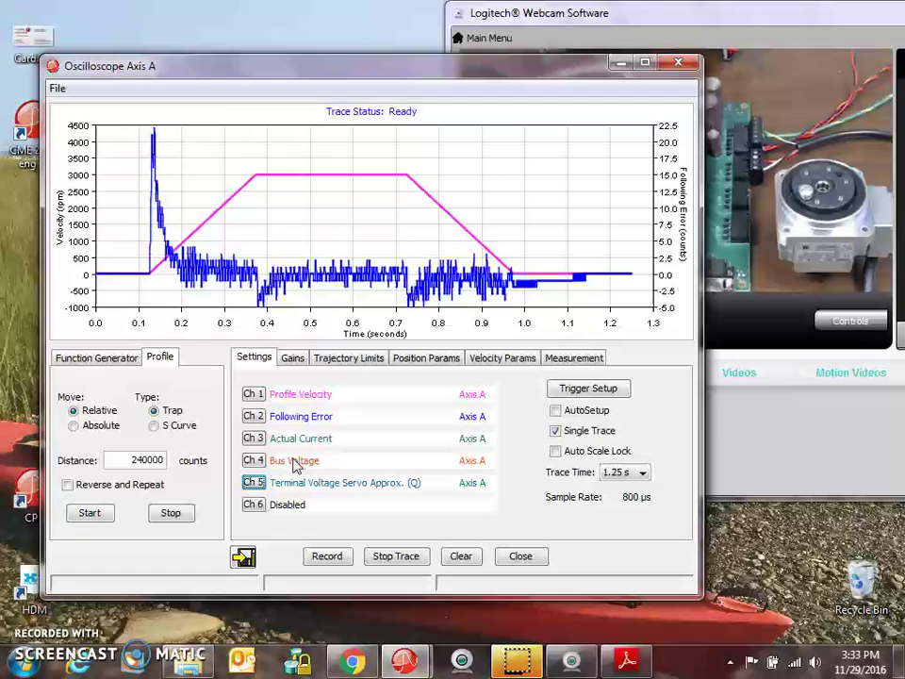
pyautogui.click(253, 504)
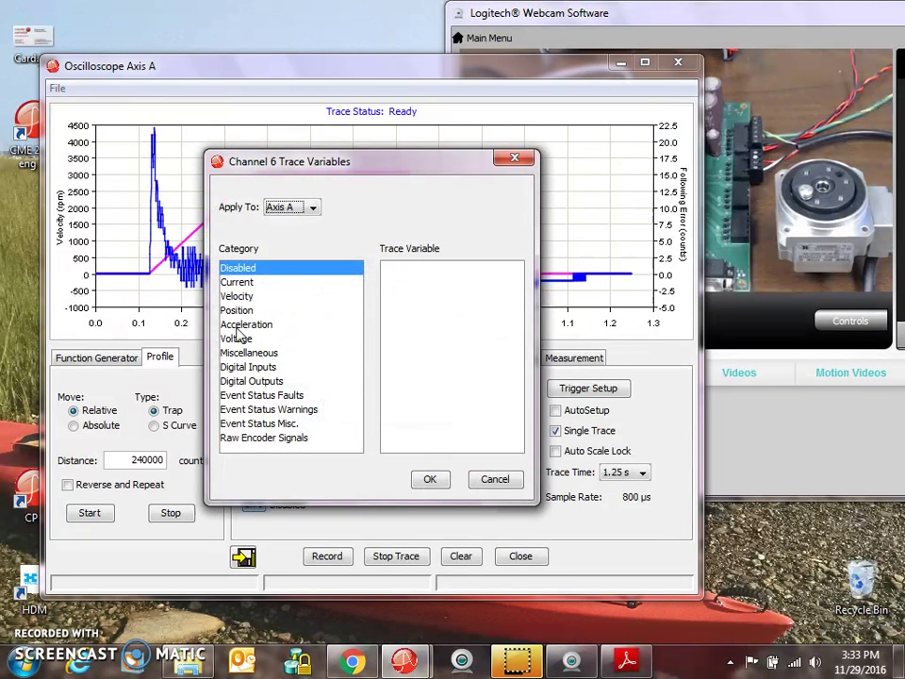
pyautogui.click(239, 354)
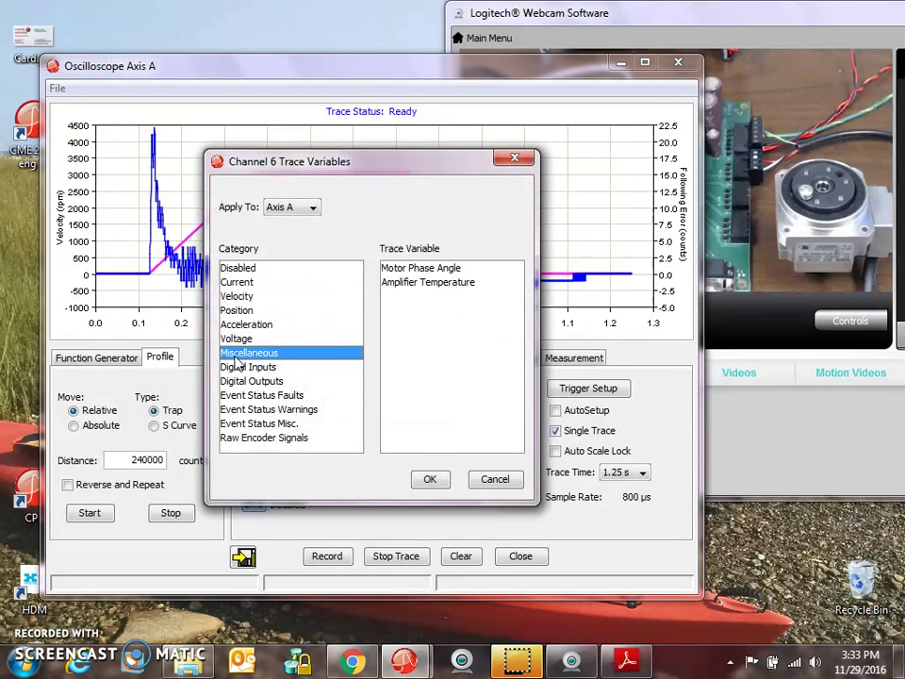
pyautogui.click(246, 412)
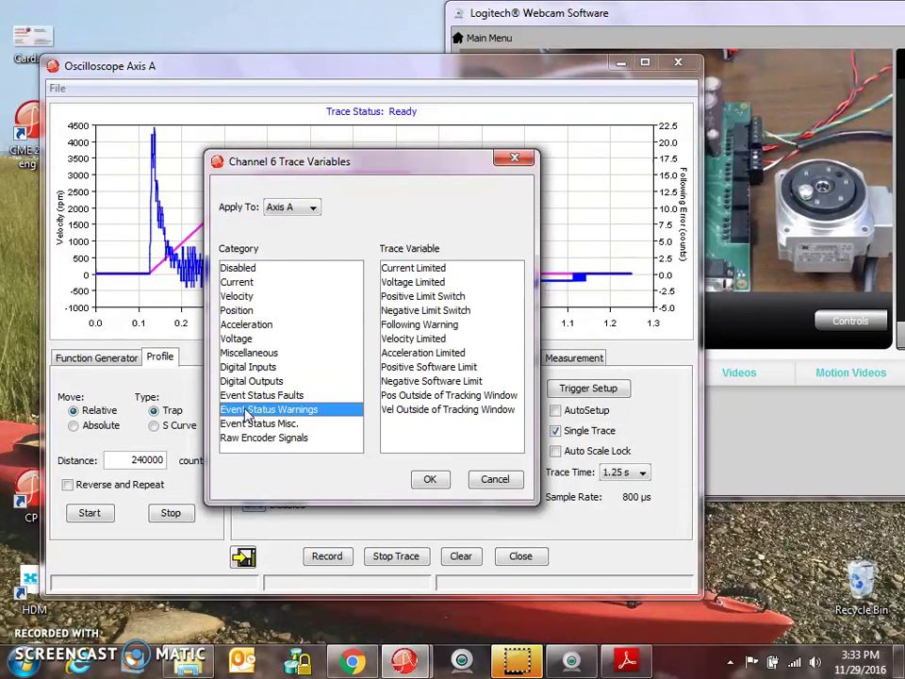
pyautogui.click(251, 426)
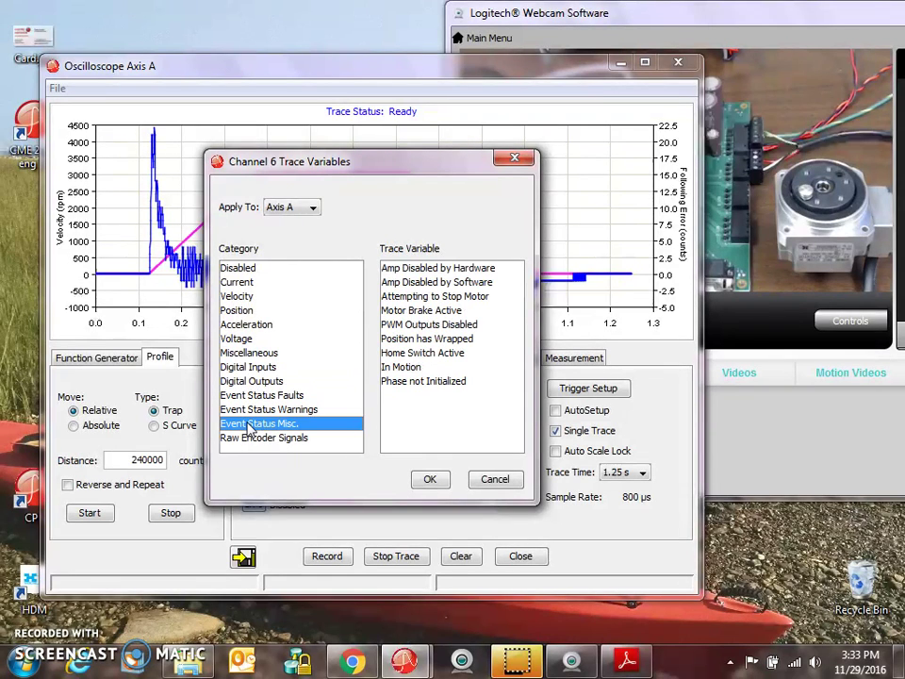
pyautogui.click(384, 367)
pyautogui.click(429, 478)
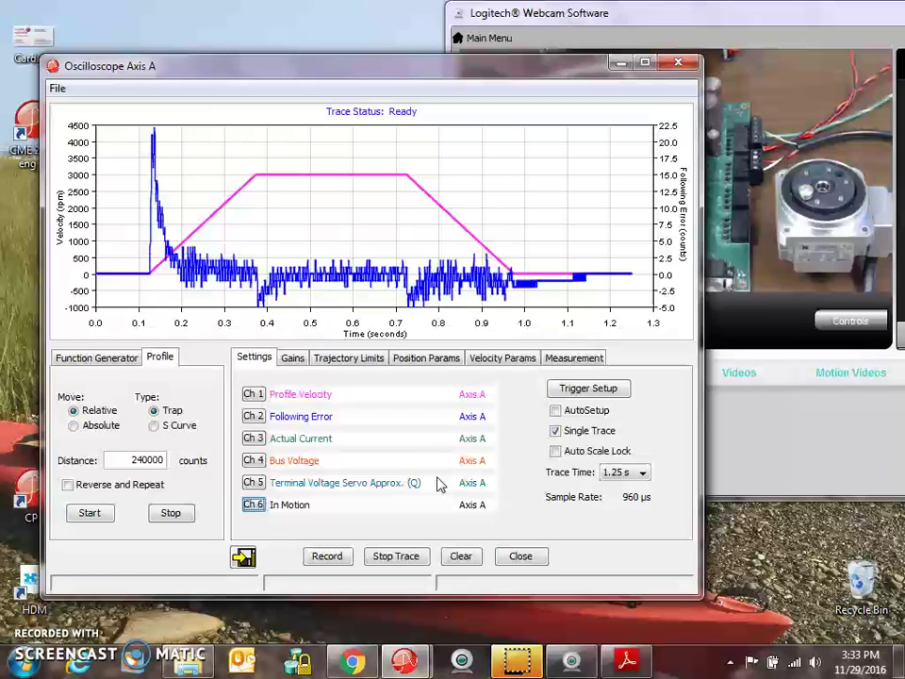
# Run the profile move with all six channels and examine the trace's end, start and constant-velocity sections up close.
pyautogui.click(87, 516)
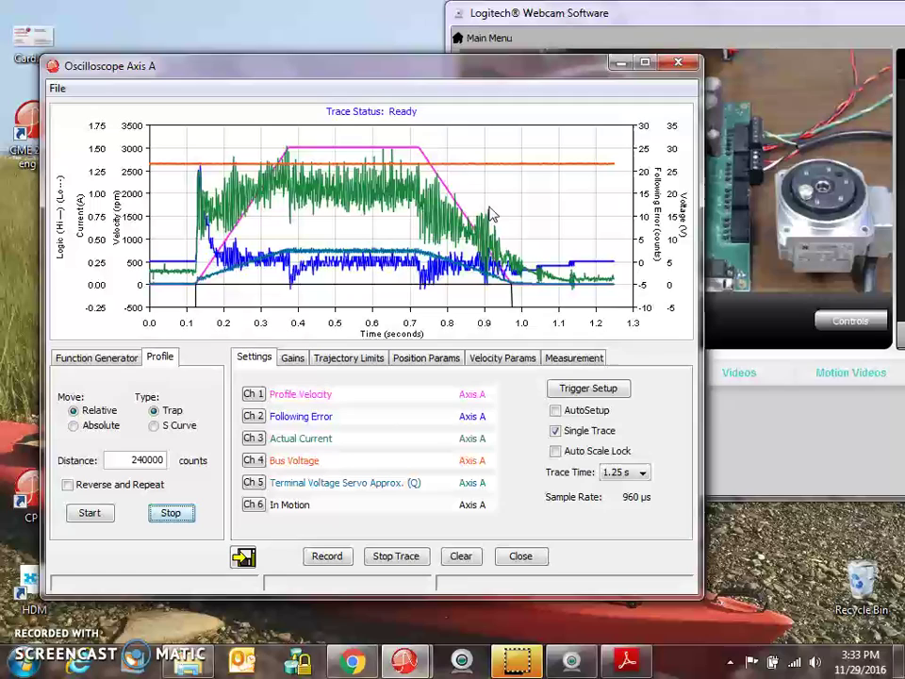
pyautogui.moveTo(489, 215); pyautogui.dragTo(531, 166)
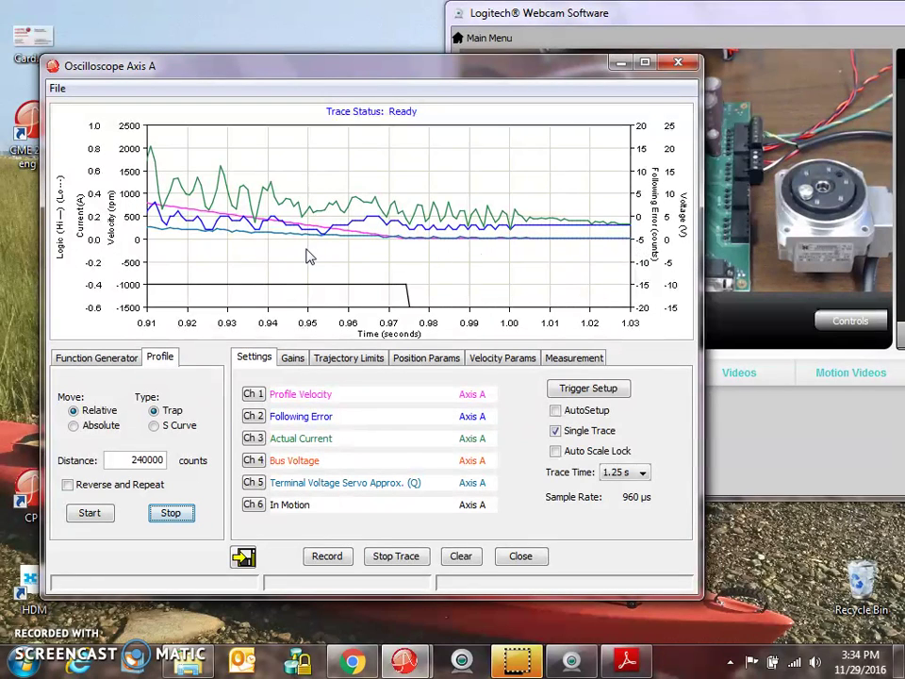
pyautogui.rightClick(361, 255)
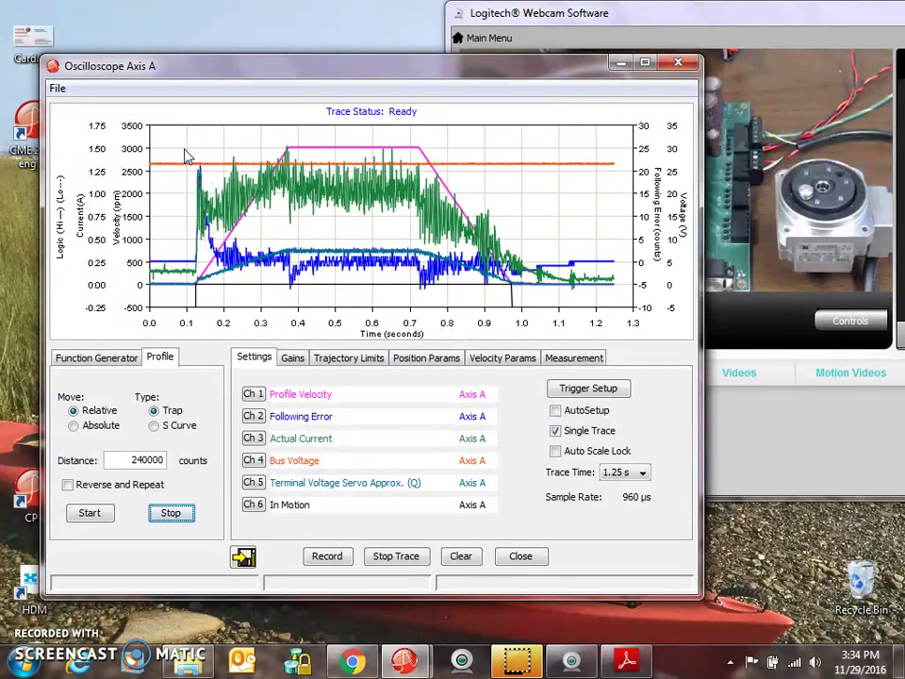
pyautogui.moveTo(184, 148); pyautogui.dragTo(218, 320)
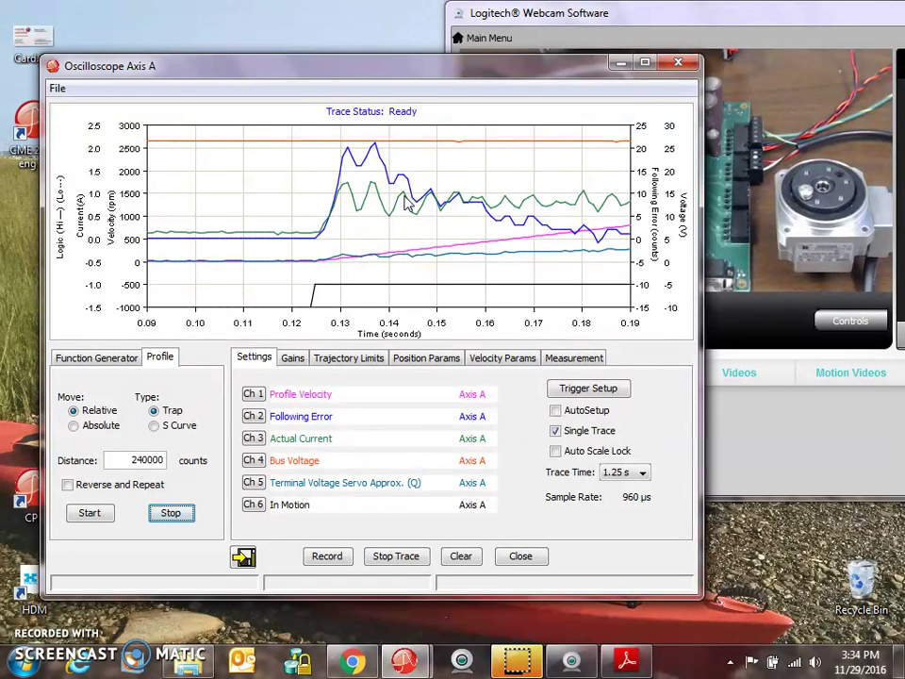
pyautogui.rightClick(534, 256)
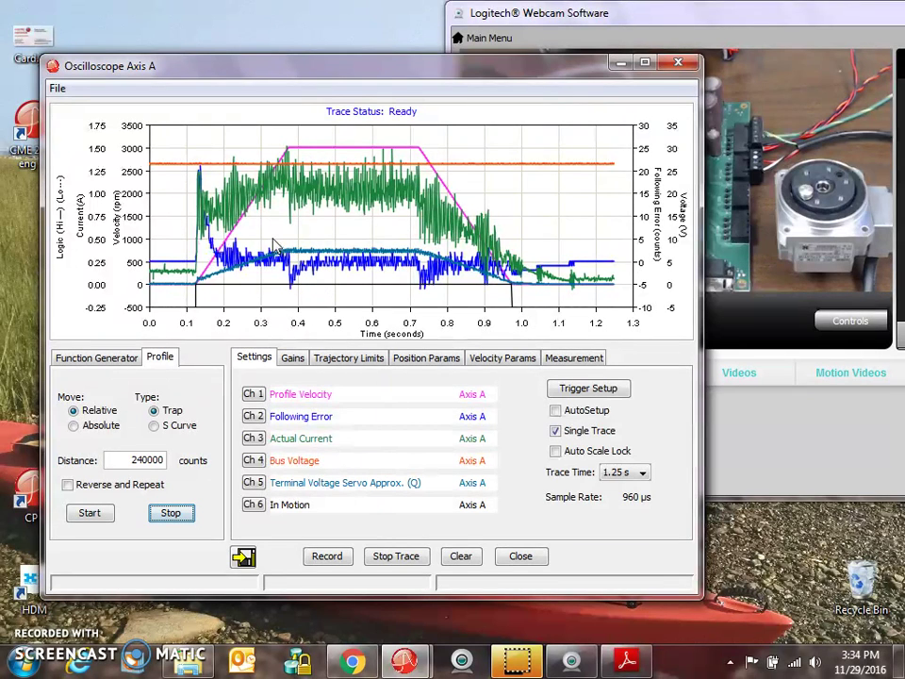
pyautogui.moveTo(270, 245); pyautogui.dragTo(433, 279)
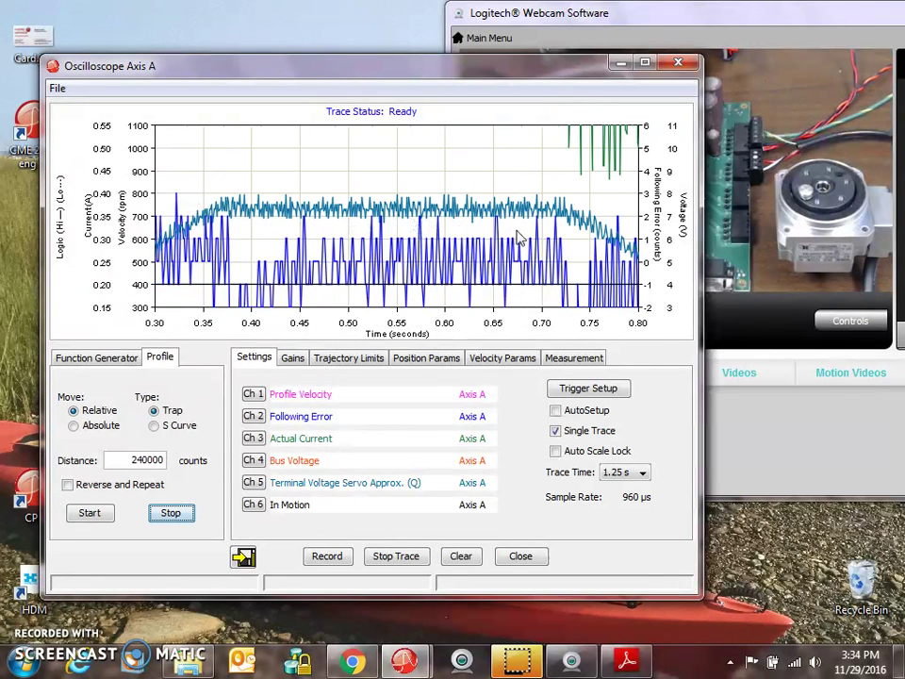
pyautogui.moveTo(493, 158); pyautogui.dragTo(369, 162)
# Set the trajectory's maximum velocity to 6000 rpm, start the profile move, and acknowledge the parameter value warning.
pyautogui.click(345, 359)
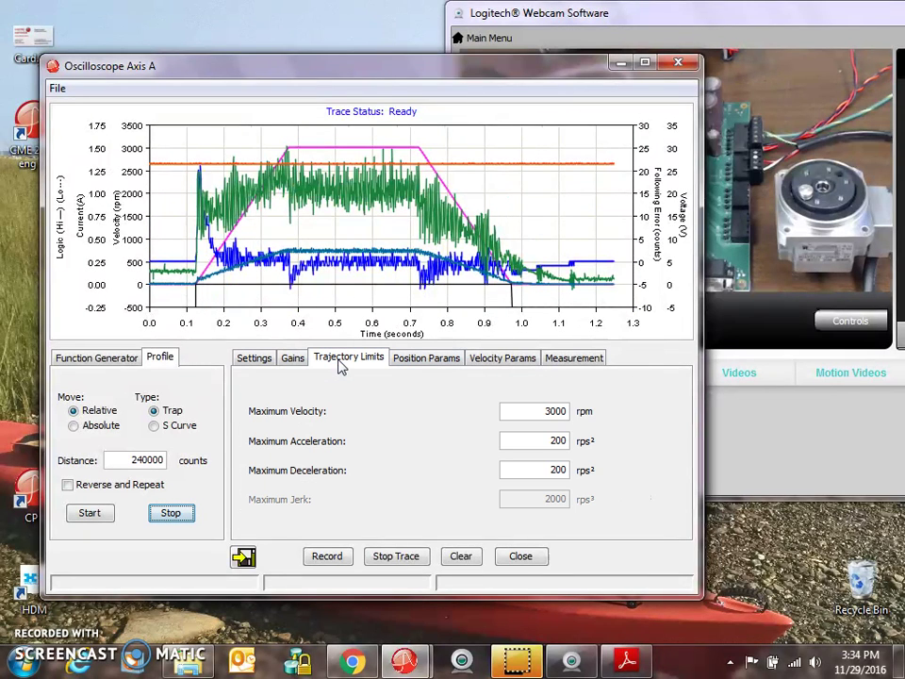
pyautogui.moveTo(546, 411); pyautogui.dragTo(521, 413)
pyautogui.click(87, 519)
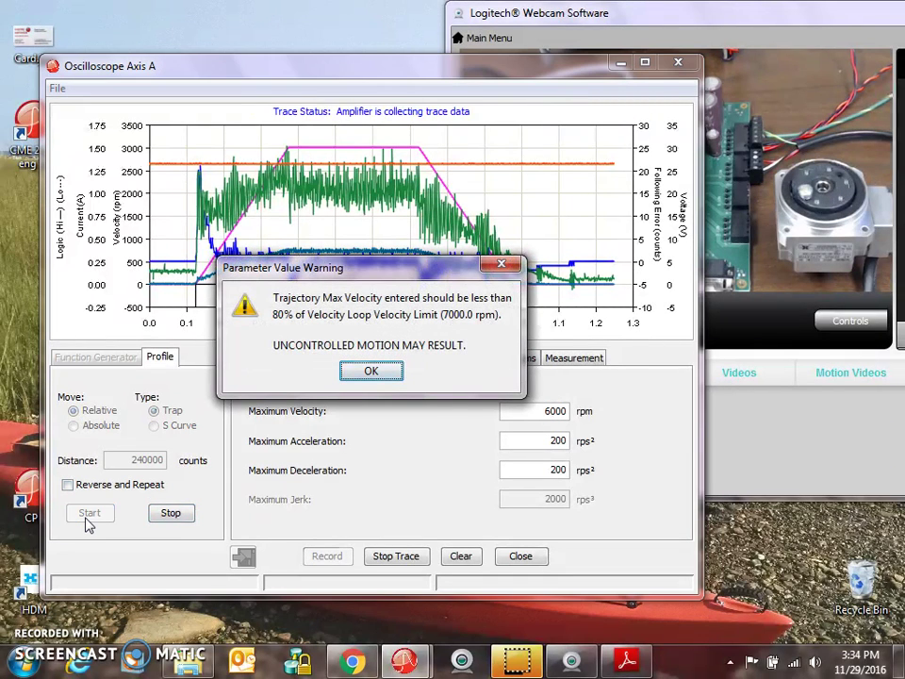
pyautogui.click(372, 374)
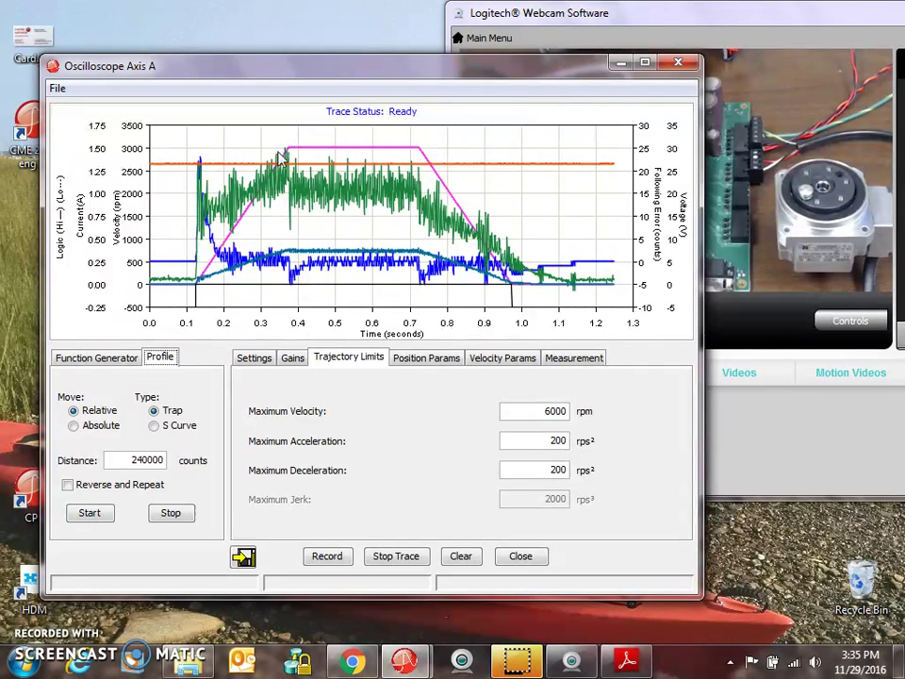
# Run the profile move, set the trajectory's maximum acceleration and deceleration to 400 rps², and run the move again.
pyautogui.click(87, 515)
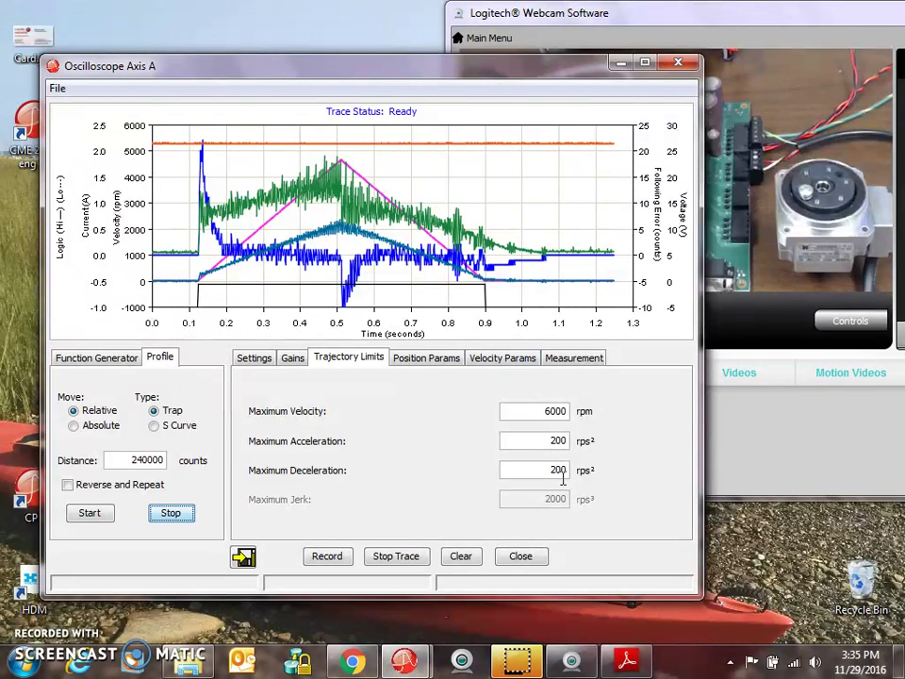
pyautogui.doubleClick(556, 438)
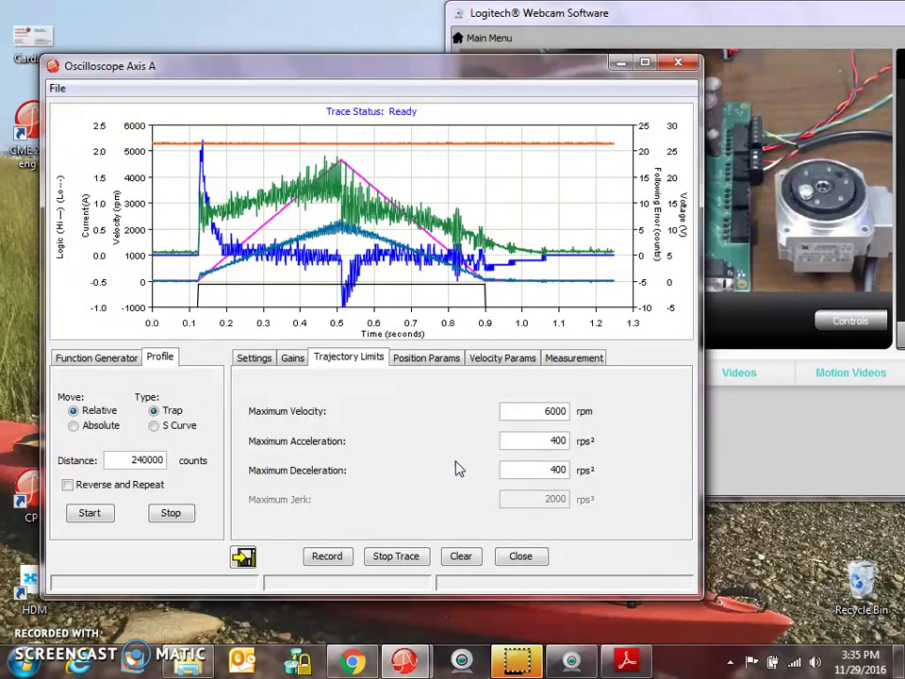
pyautogui.click(83, 524)
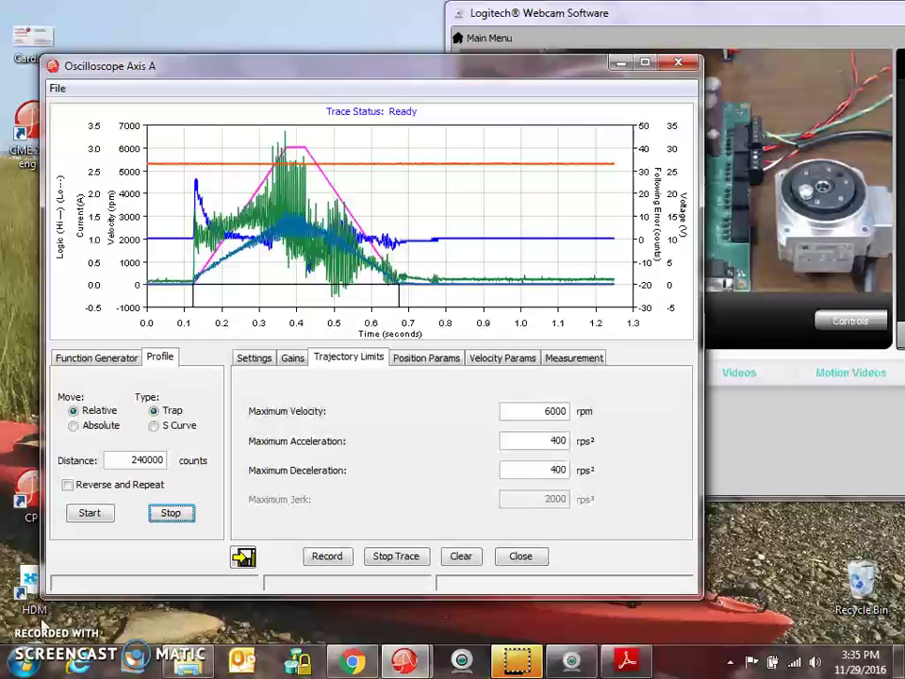
# Close Axis A's oscilloscope and save the amplifier settings to flash.
pyautogui.click(679, 64)
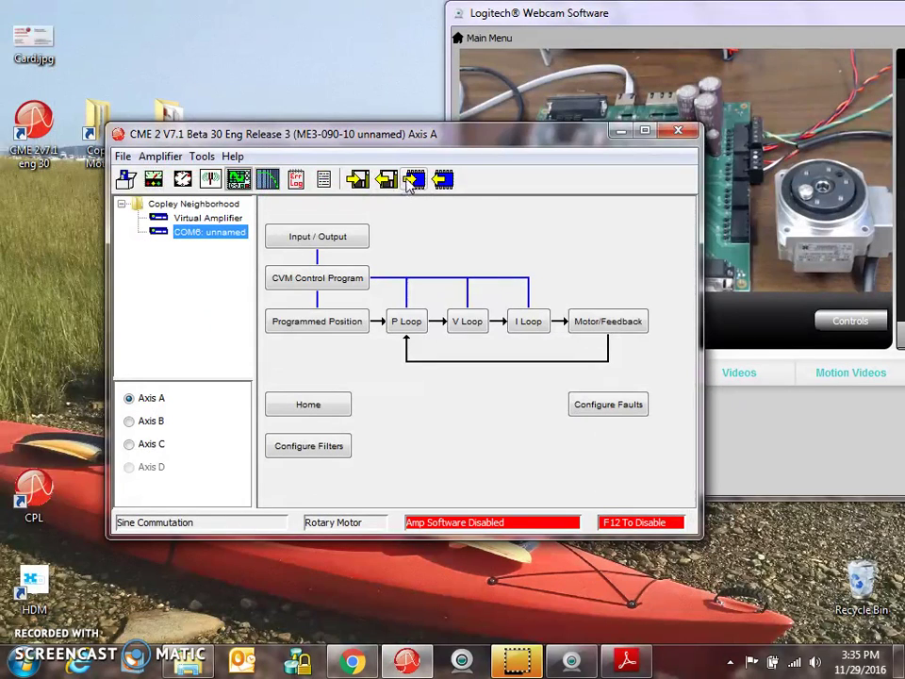
pyautogui.click(414, 184)
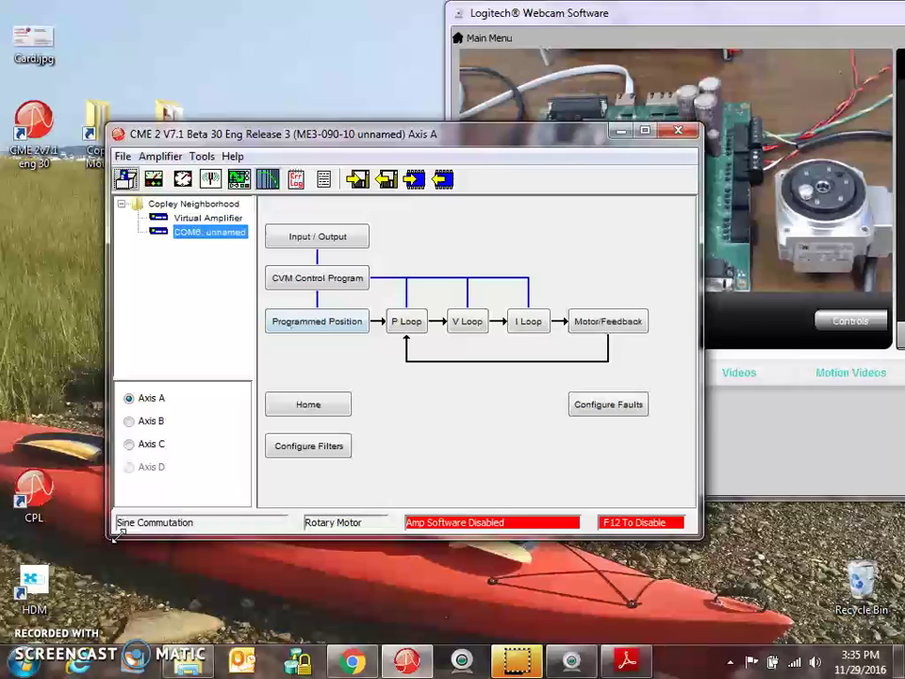
# Enable jogging in Axis A's Control Panel, jog the actuator in the positive and negative directions, and close the Control Panel.
pyautogui.click(125, 179)
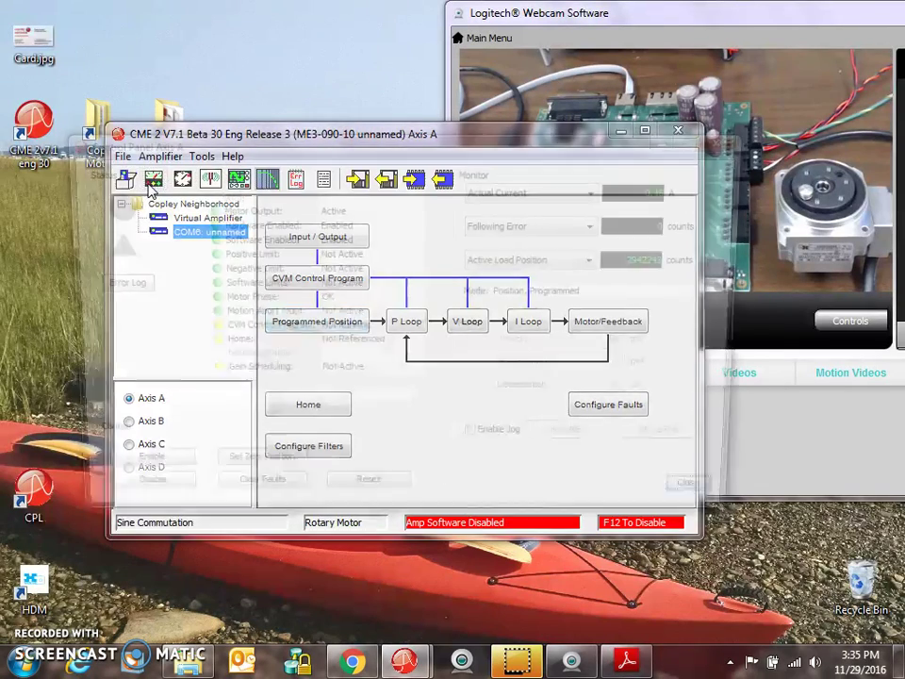
pyautogui.click(476, 442)
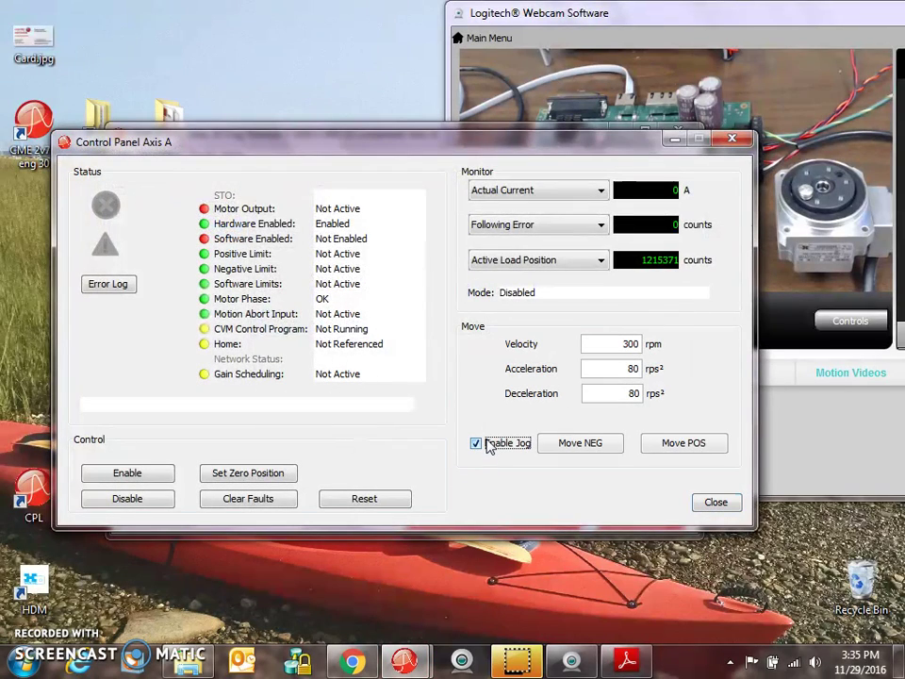
pyautogui.click(699, 446)
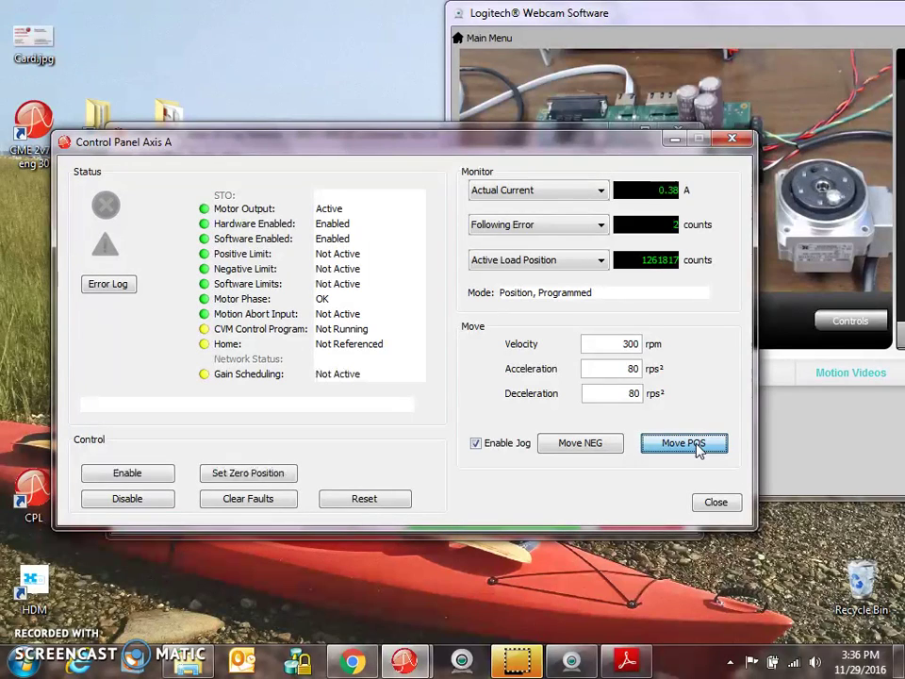
pyautogui.click(590, 448)
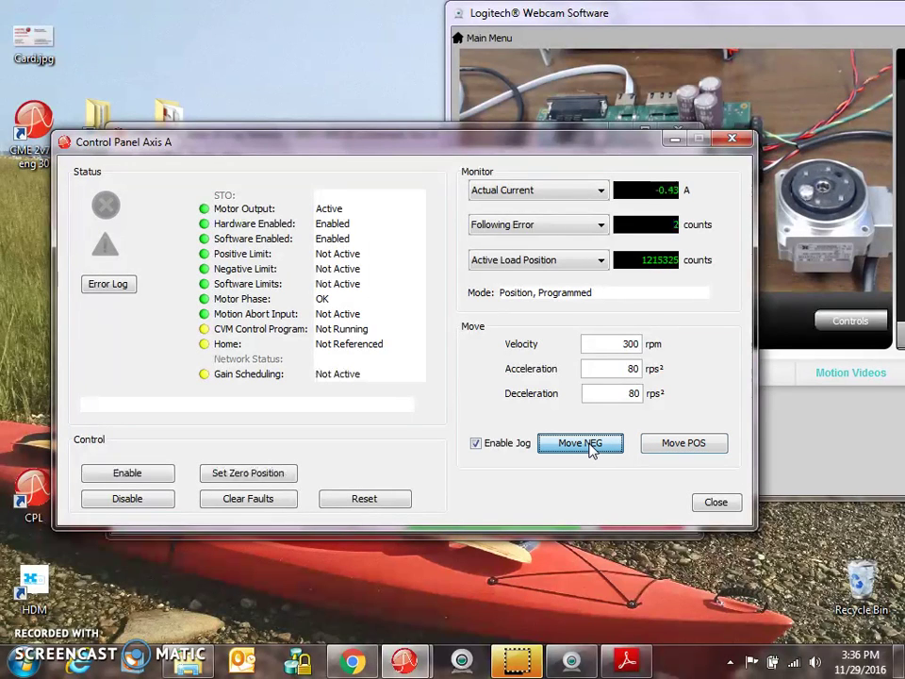
pyautogui.click(718, 502)
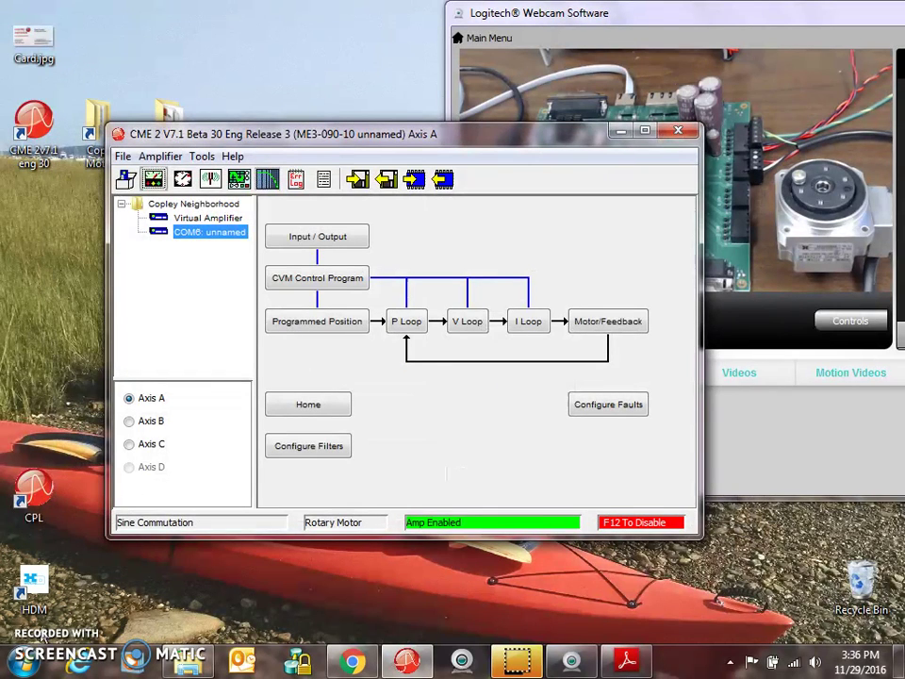